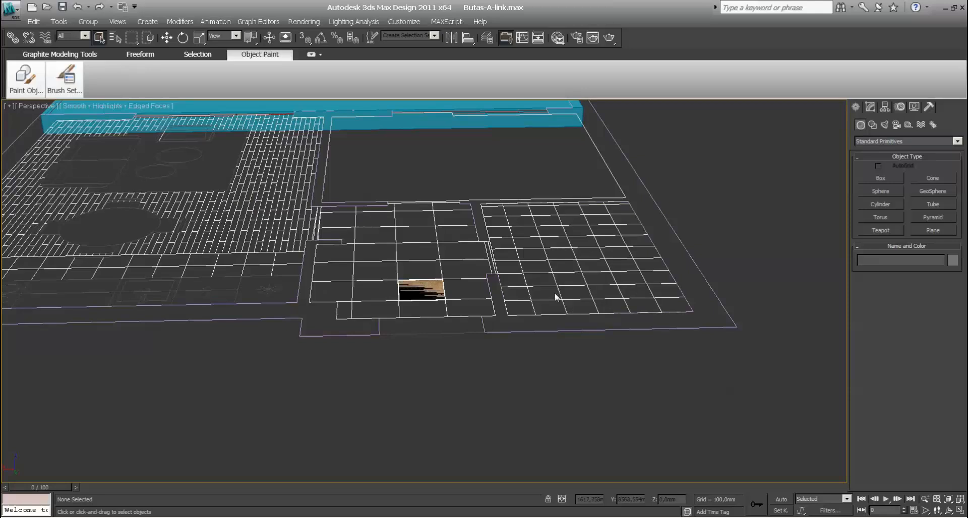
Step: Move the textured floor tile onto the front-right corner cell of the hallway's tile grid, aligned with the grid lines
click(420, 290)
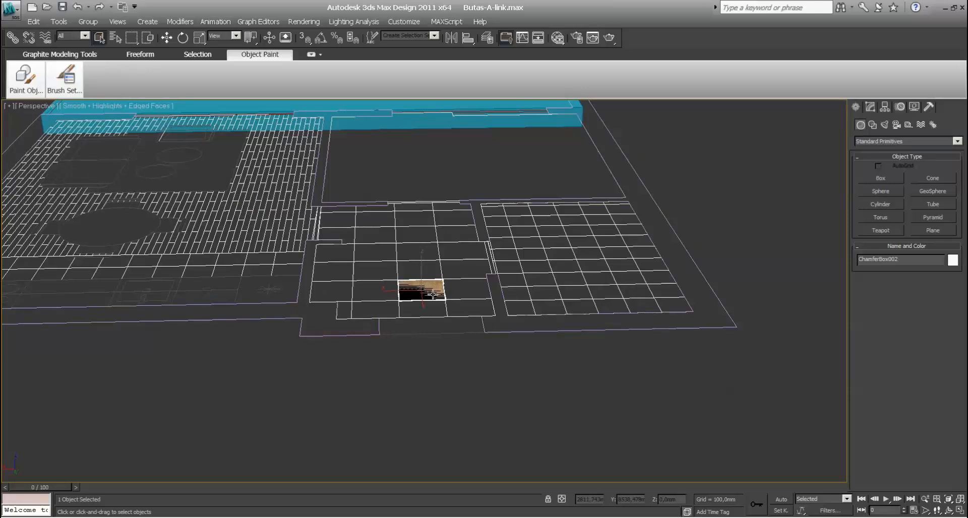
middle_drag(432, 295, 447, 368)
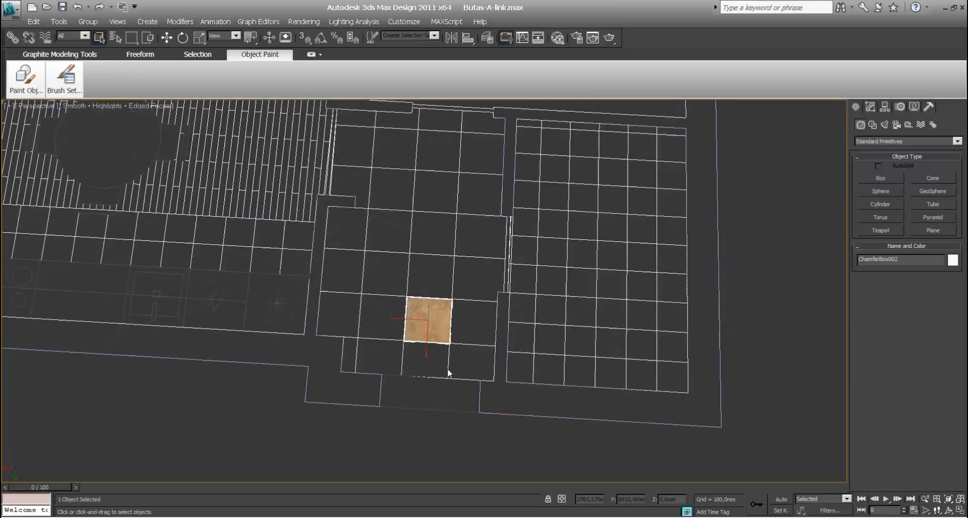
scroll(446, 365, up, 2)
middle_drag(469, 301, 471, 259)
key(w)
scroll(472, 262, up, 2)
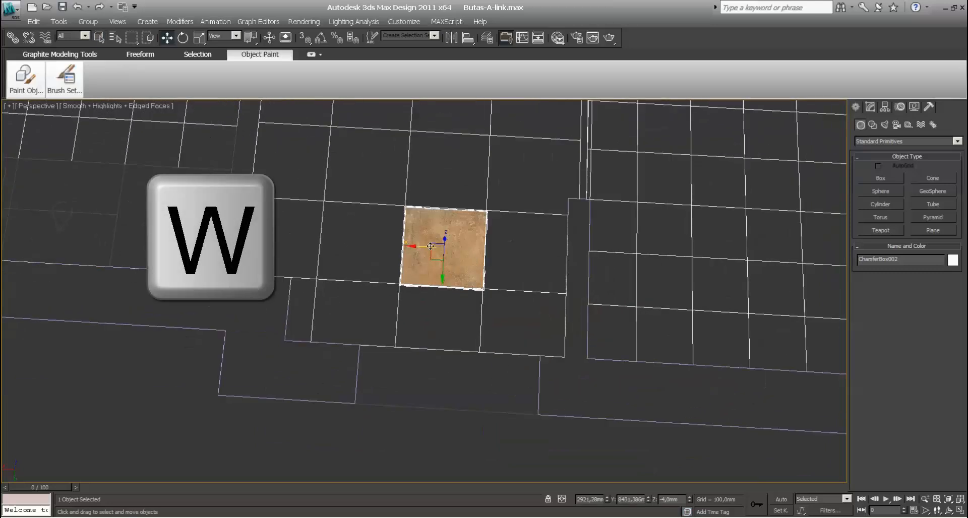
drag(441, 246, 513, 344)
scroll(509, 311, up, 8)
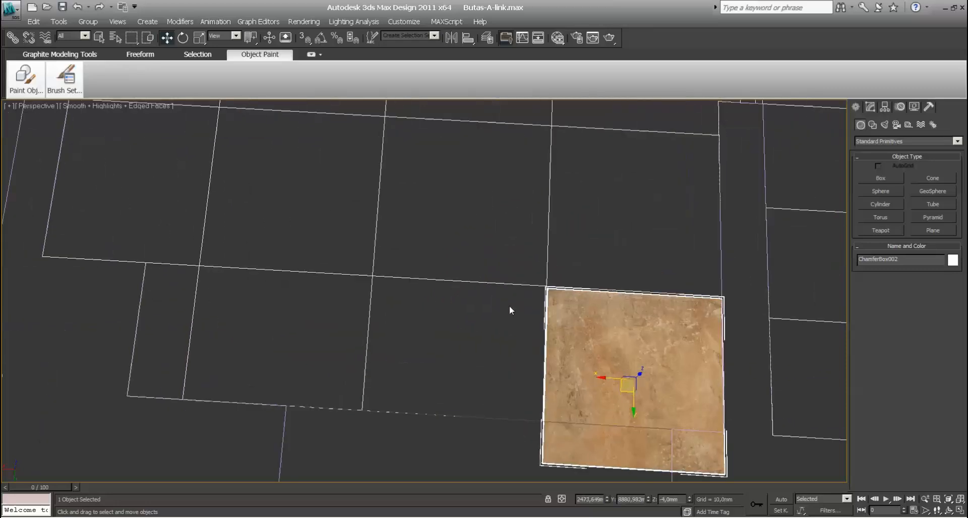
drag(649, 398, 648, 396)
scroll(622, 360, down, 10)
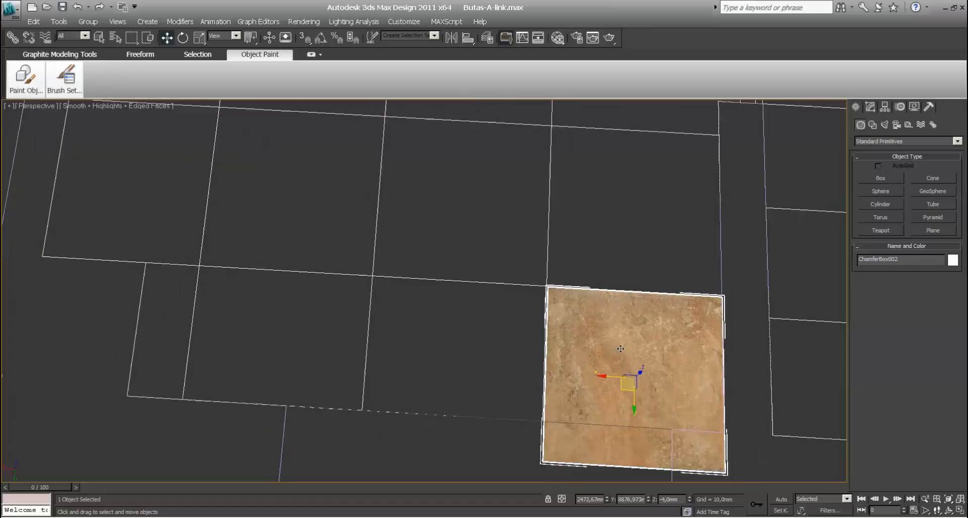
Step: Rename the textured floor tile to Plytele_prieskambario
alt+middle_drag(523, 388, 477, 327)
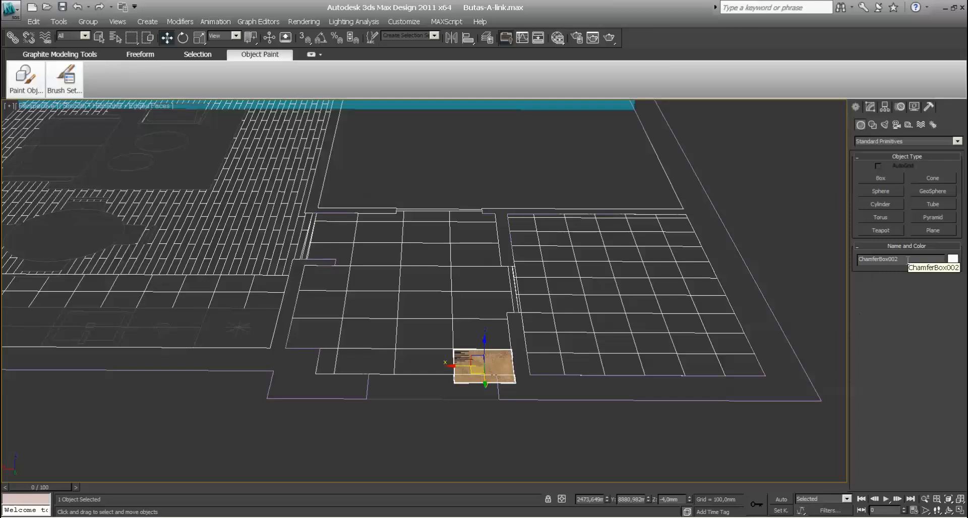
drag(901, 259, 852, 261)
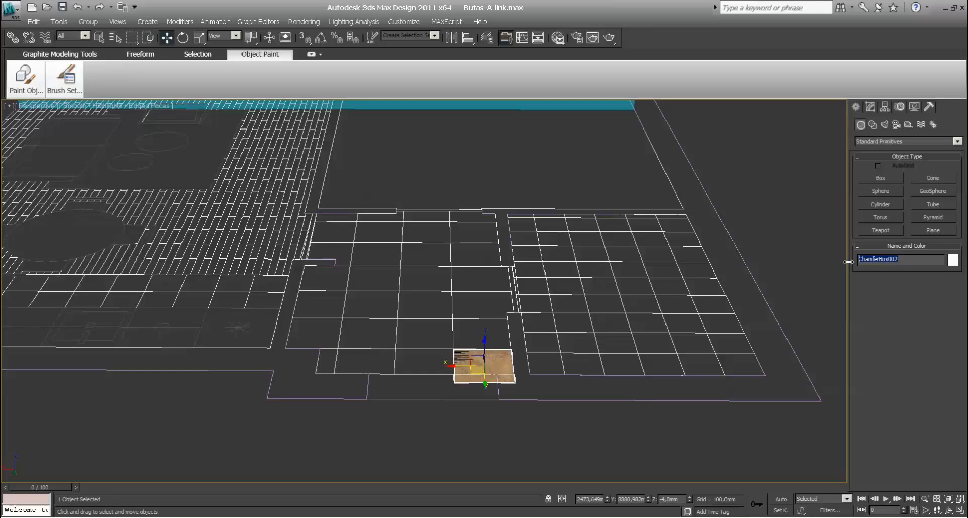
text(Plytele_prieskambario)
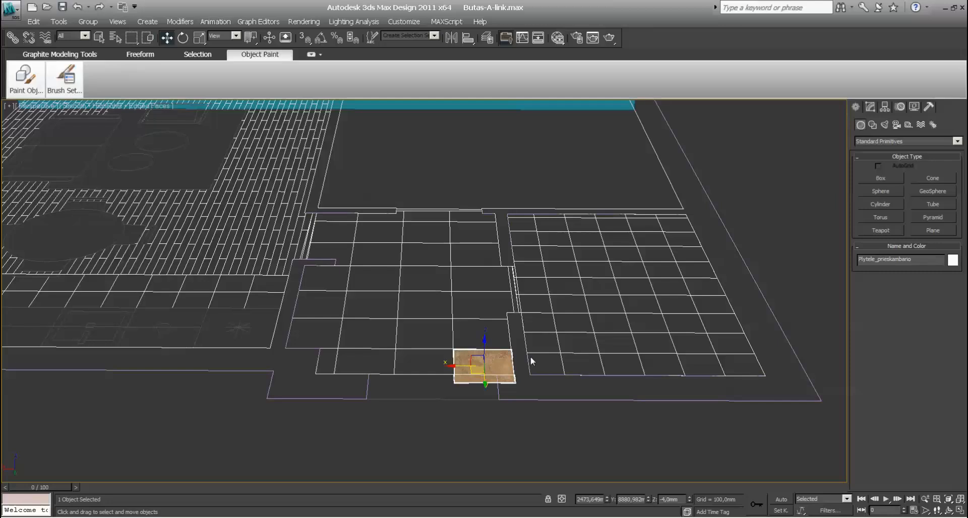
Step: Start an Array of the tile with the preview on and an incremental X move of 454 mm
click(59, 21)
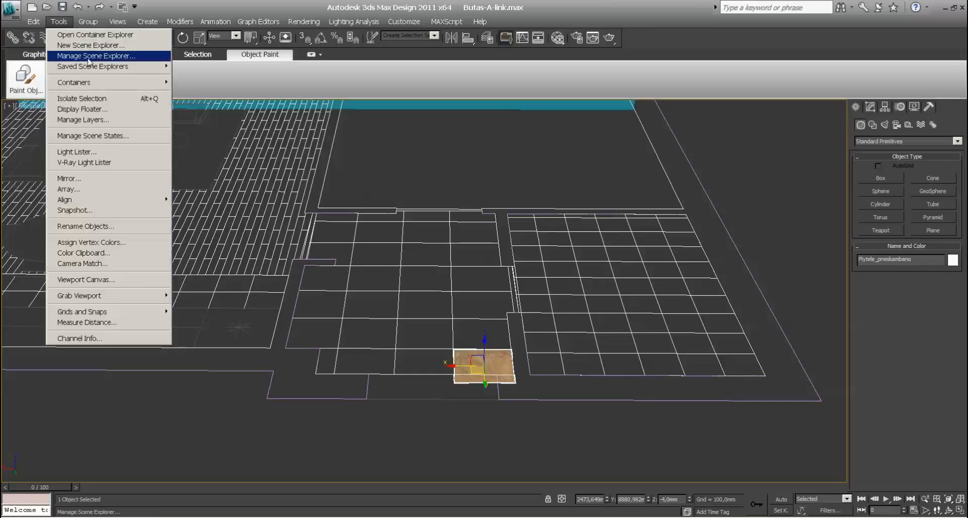
click(68, 189)
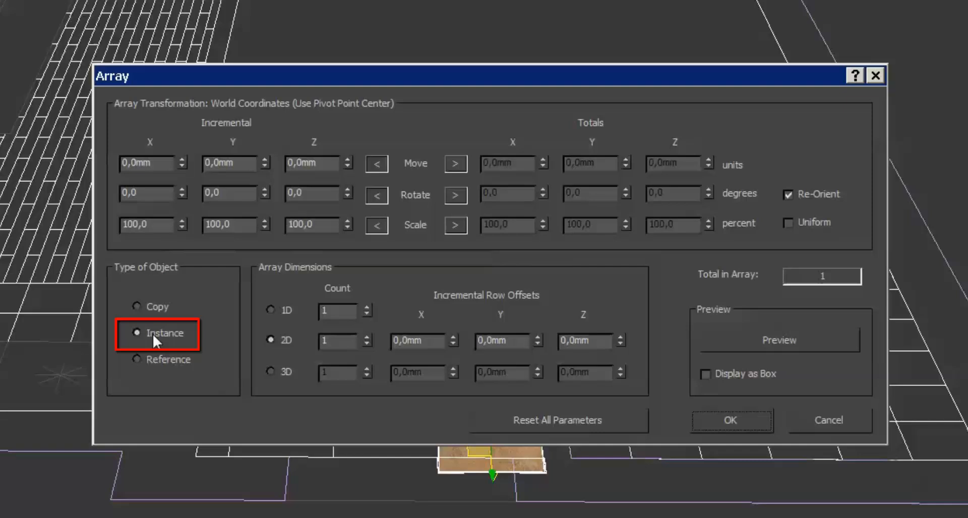
click(738, 343)
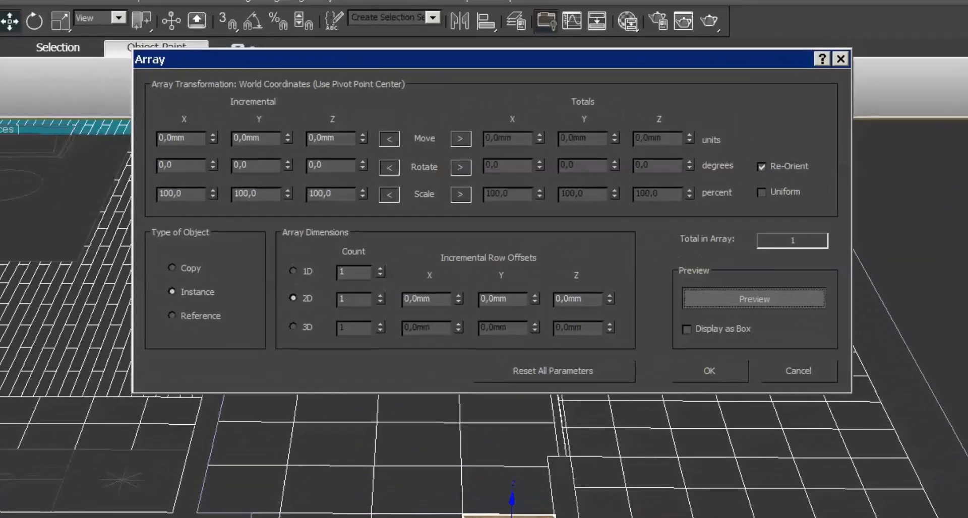
double_click(154, 144)
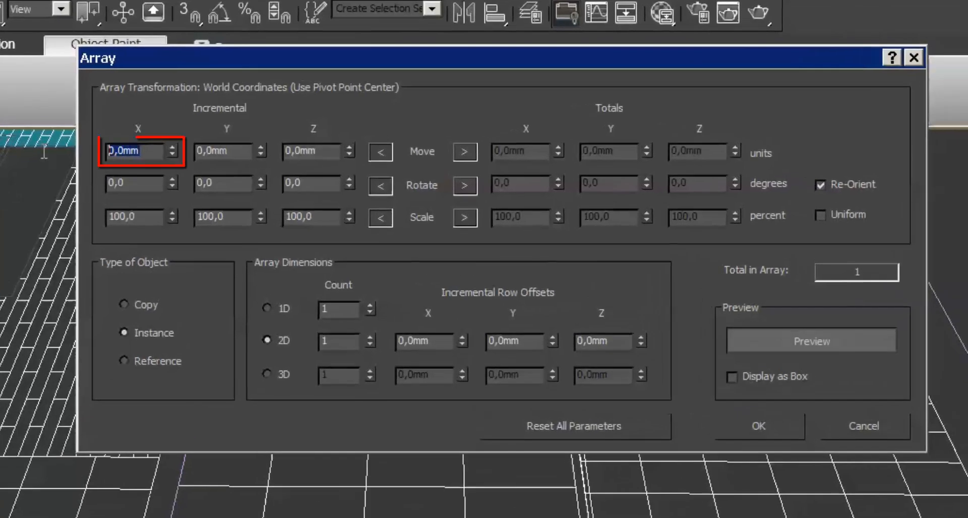
text(454)
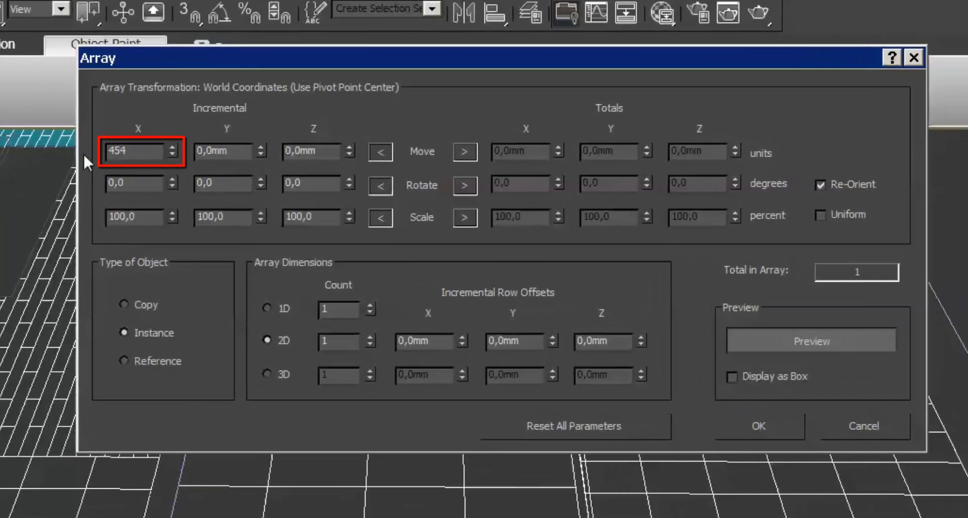
key(Tab)
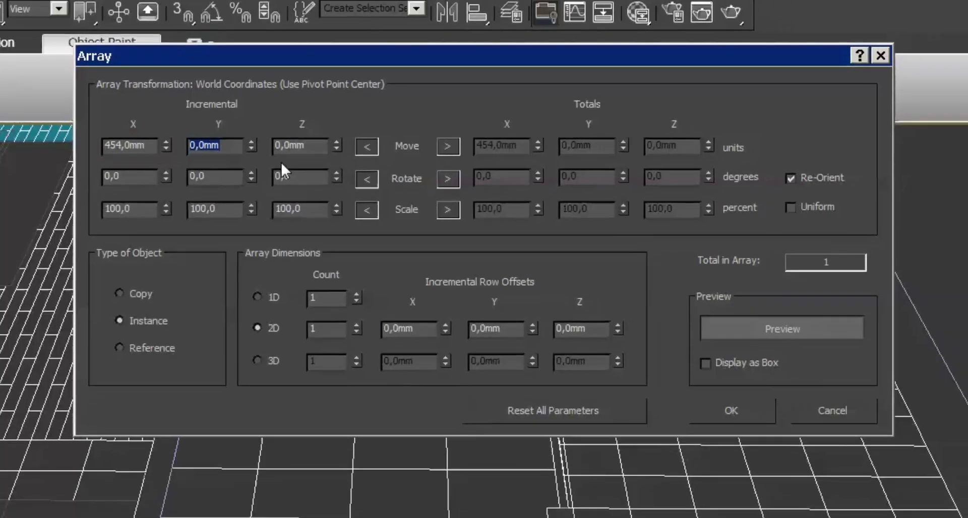
Step: Set the array's 1D count to 4 tiles
click(244, 281)
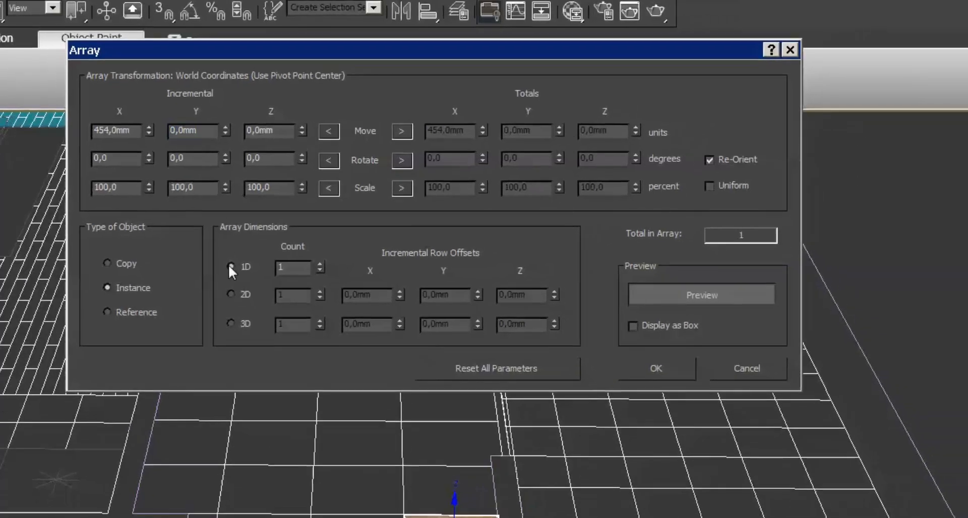
click(301, 249)
click(302, 249)
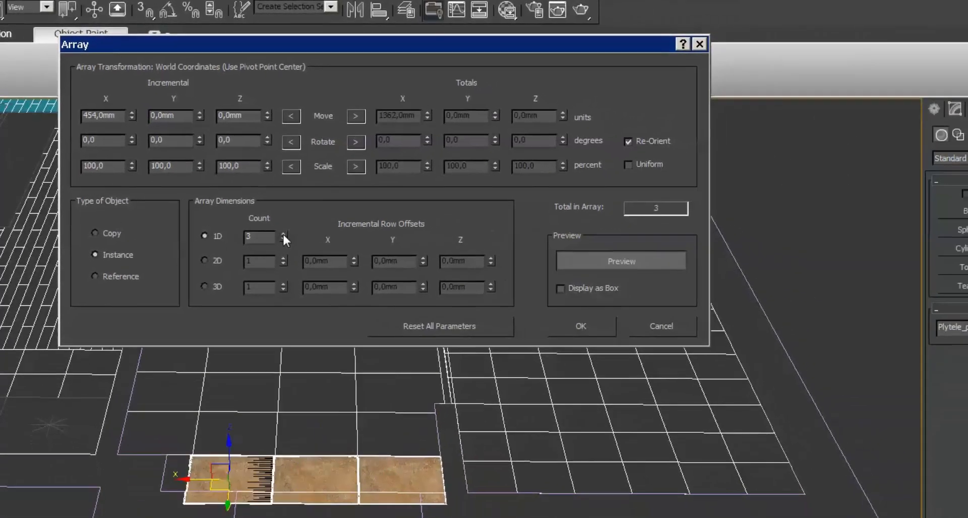
click(279, 230)
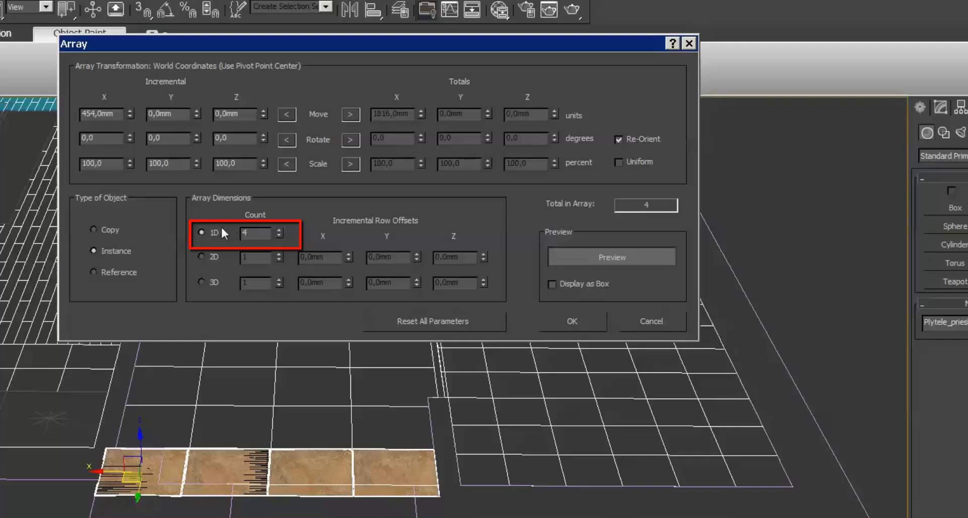
Step: Switch the array to 2D and set its row count to 7
click(201, 257)
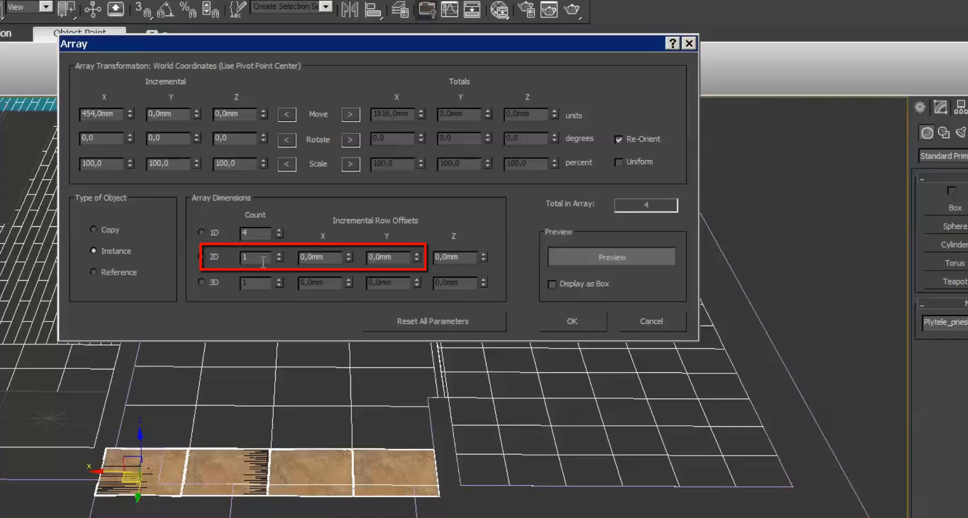
click(281, 253)
click(280, 254)
click(281, 254)
click(281, 254)
click(281, 254)
click(281, 253)
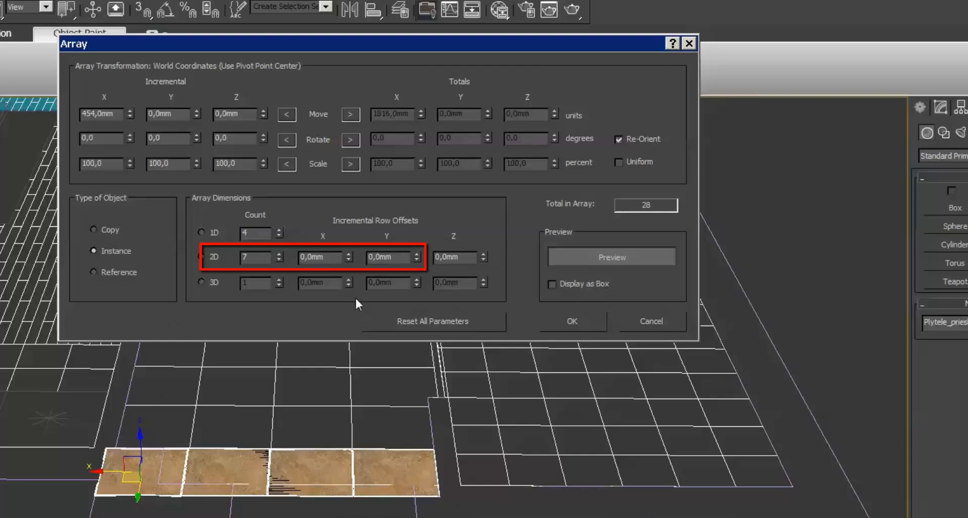
Step: Set the 2D row offset in Y to -454 mm and create the tile array
double_click(399, 256)
text(454)
key(Return)
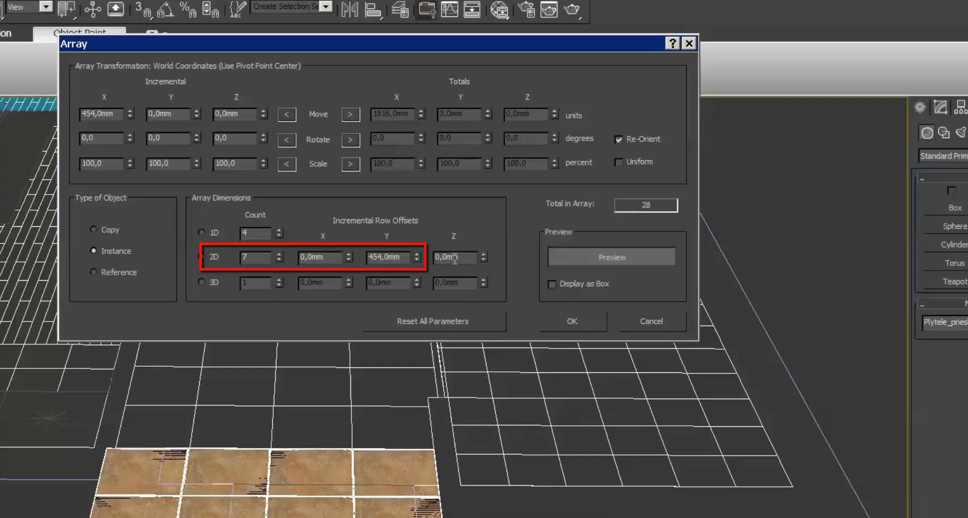
click(371, 257)
text(-)
click(462, 258)
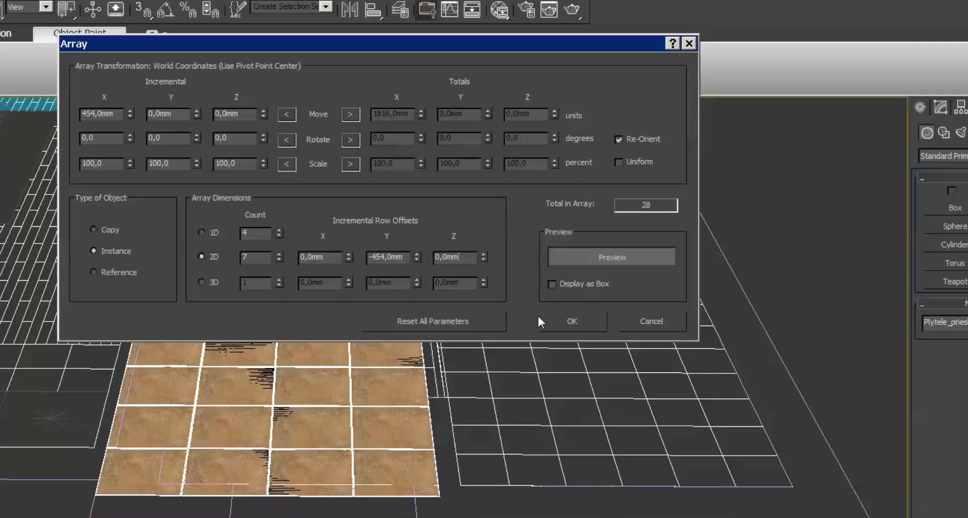
click(571, 323)
Step: Select all Plytele_prieskambario tiles by name from the scene list, with shapes filtered out of the list
middle_drag(470, 360, 476, 352)
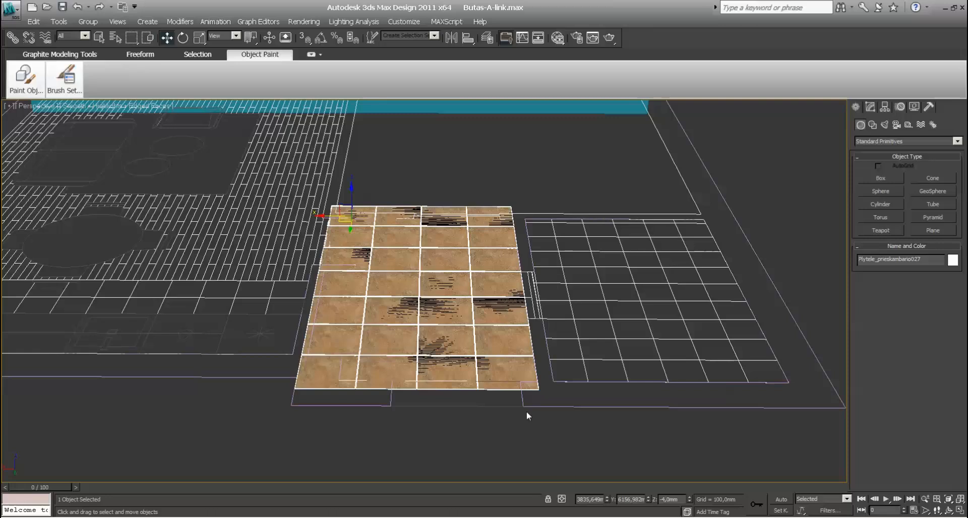
click(527, 416)
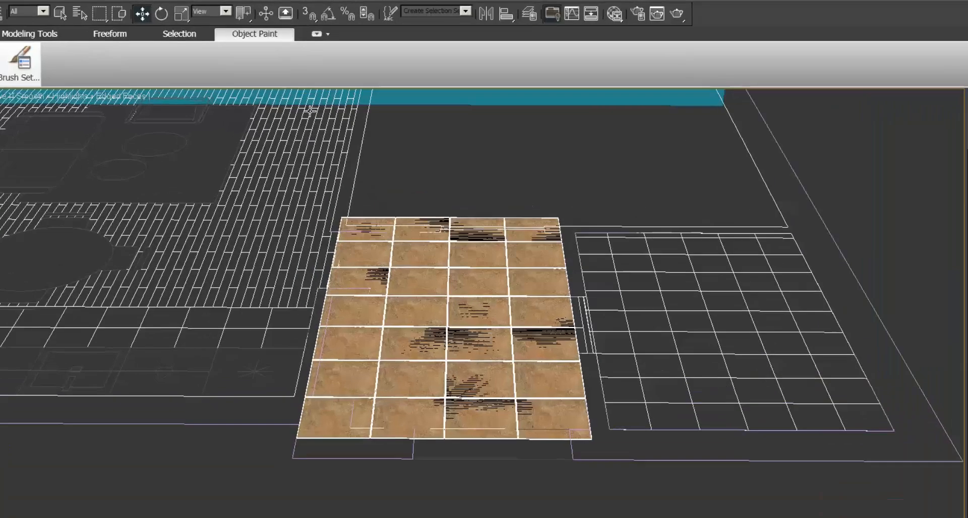
key(h)
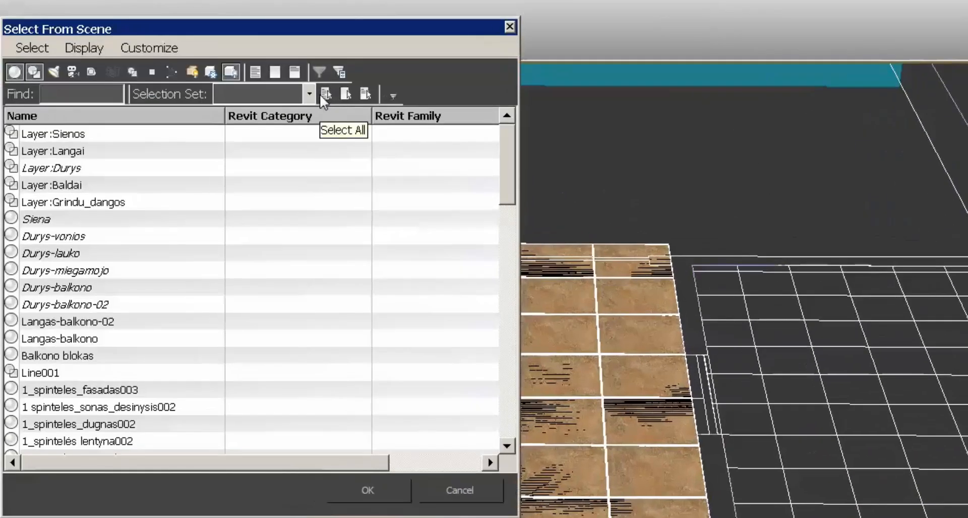
click(34, 72)
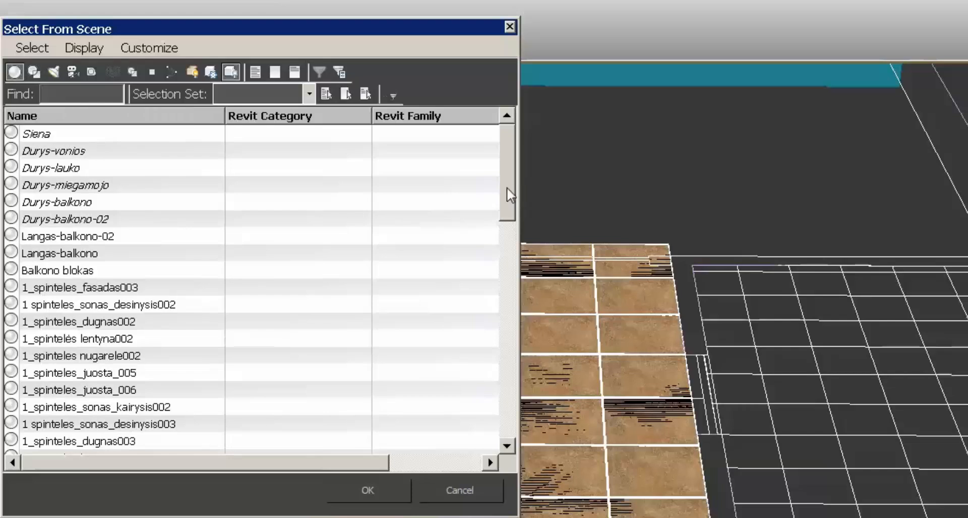
drag(506, 186, 513, 422)
click(65, 185)
shift+click(121, 443)
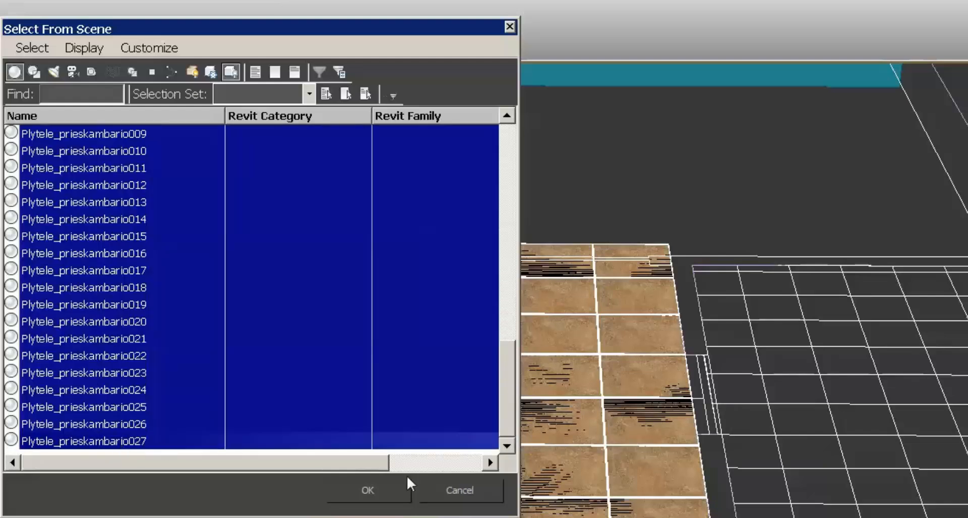
click(365, 491)
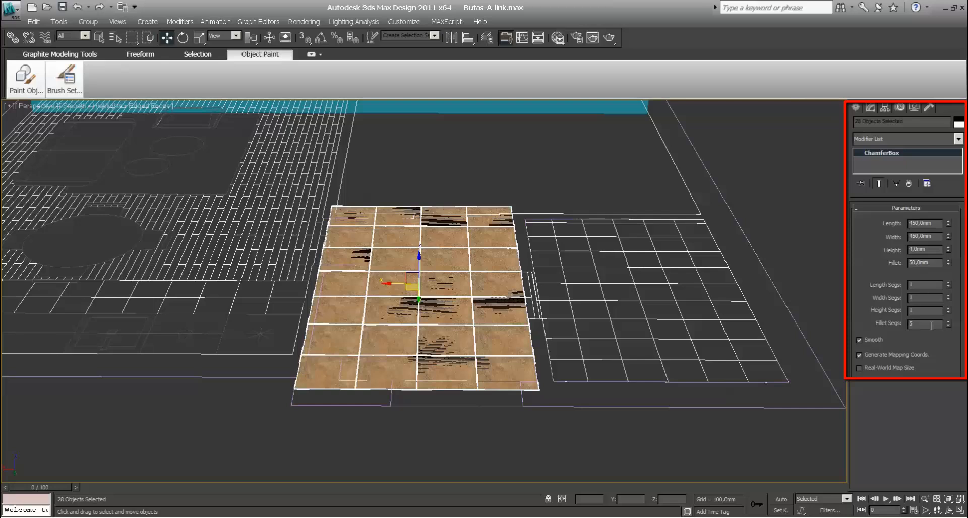
Step: Apply an Edit Poly modifier to the selected tiles
click(958, 139)
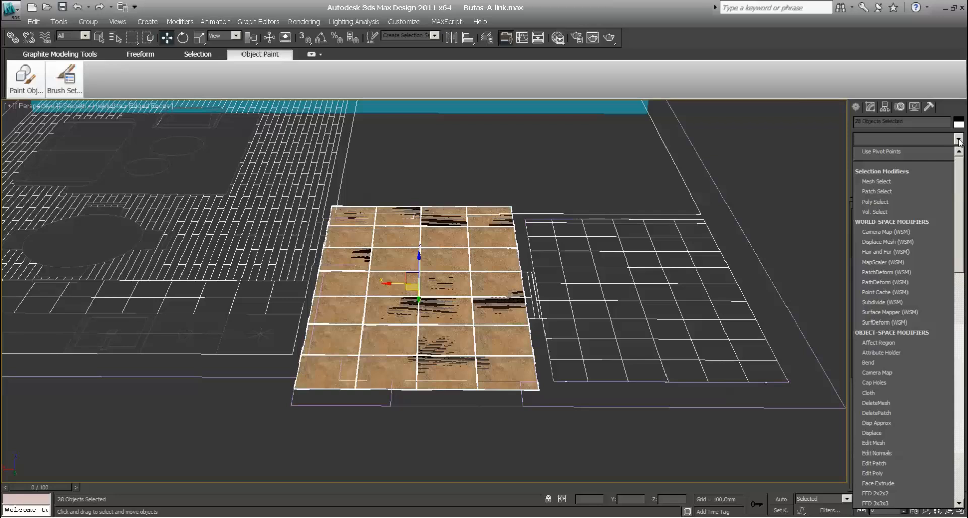
scroll(962, 195, down, 4)
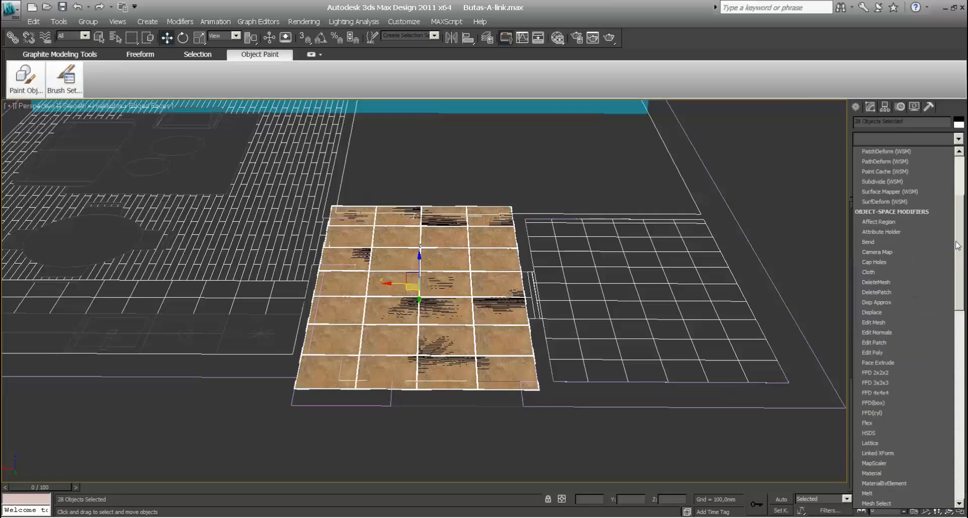
click(877, 346)
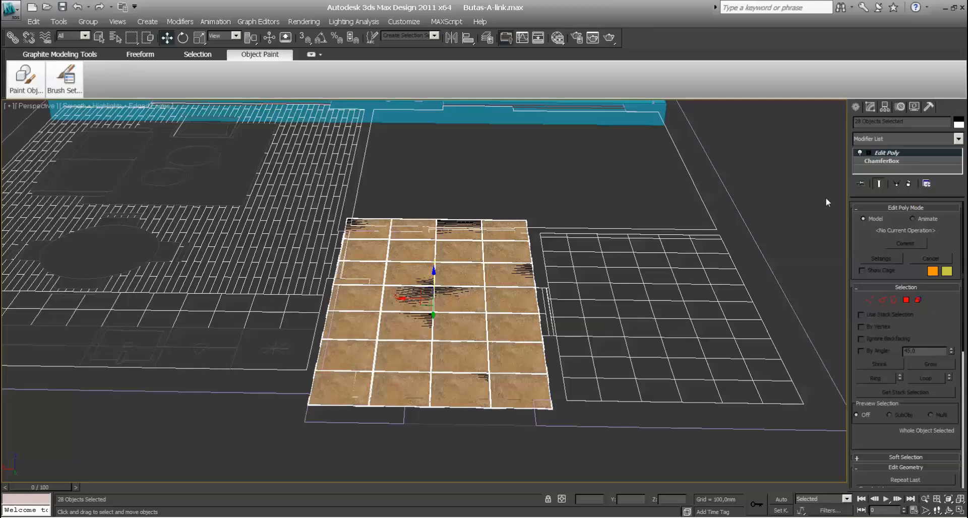
Step: Go through the Edit Poly sub-object levels from Vertex to Element and return to Vertex level
click(870, 300)
click(882, 299)
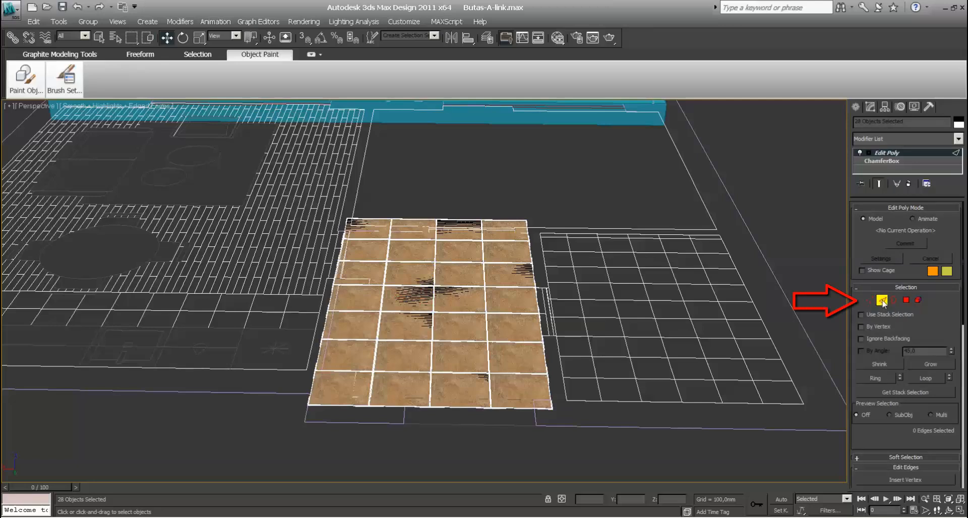
click(894, 301)
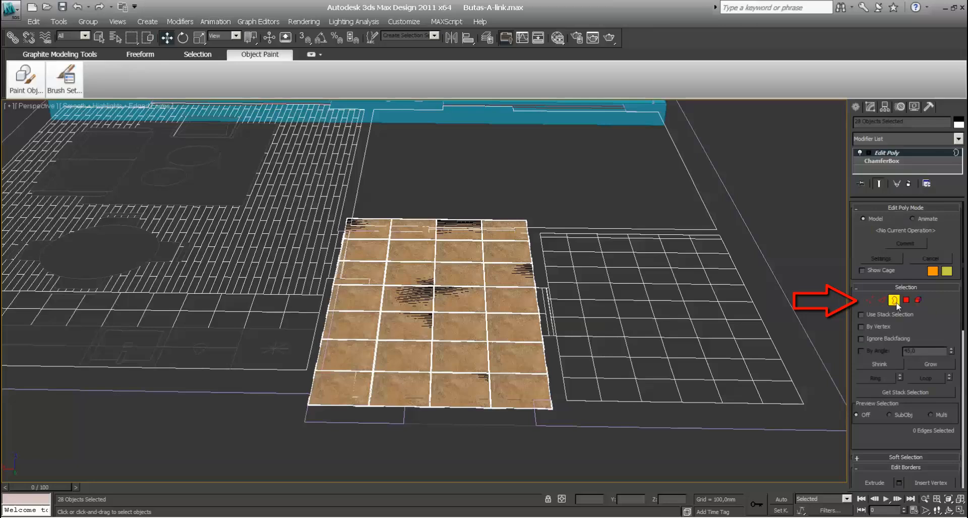
click(906, 300)
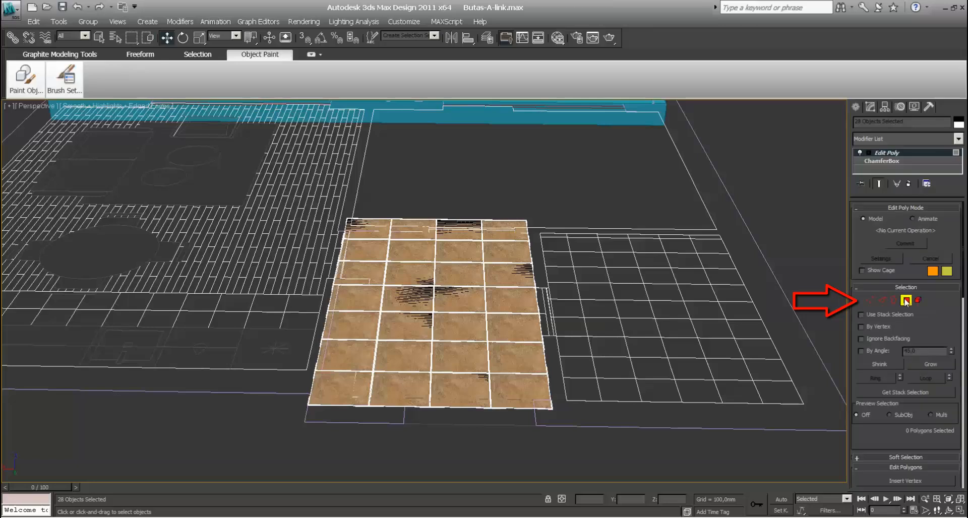
click(917, 301)
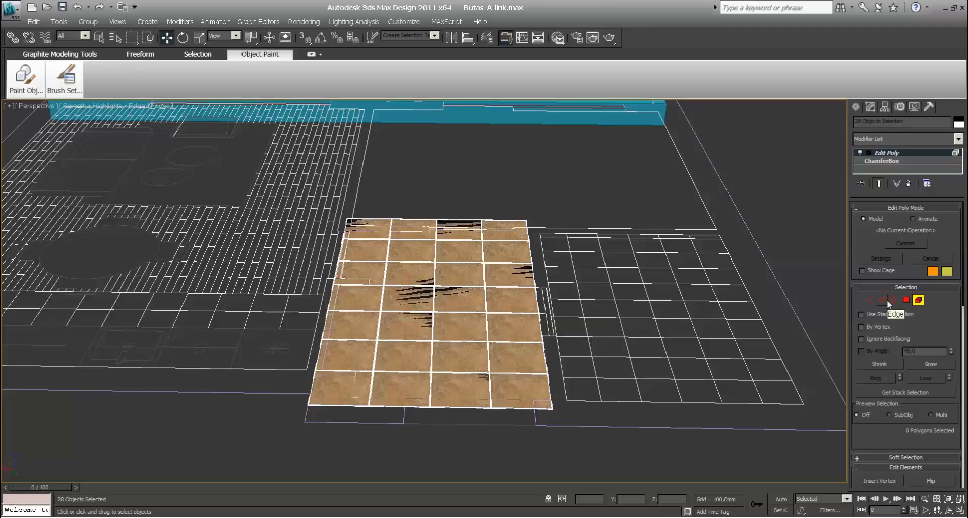
click(868, 300)
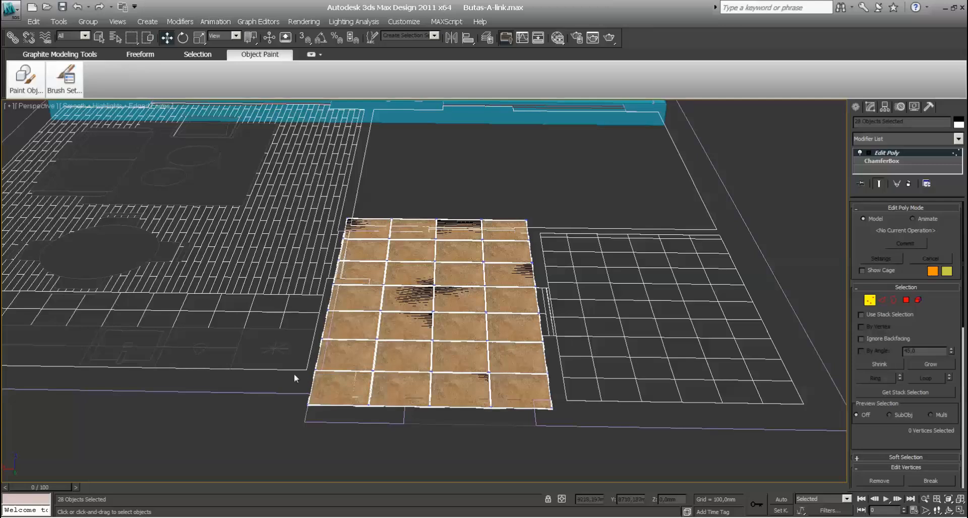
Step: Move the outer vertices along the near four-tile short edge of the tile field inward to the room outline
alt+middle_drag(335, 373, 313, 338)
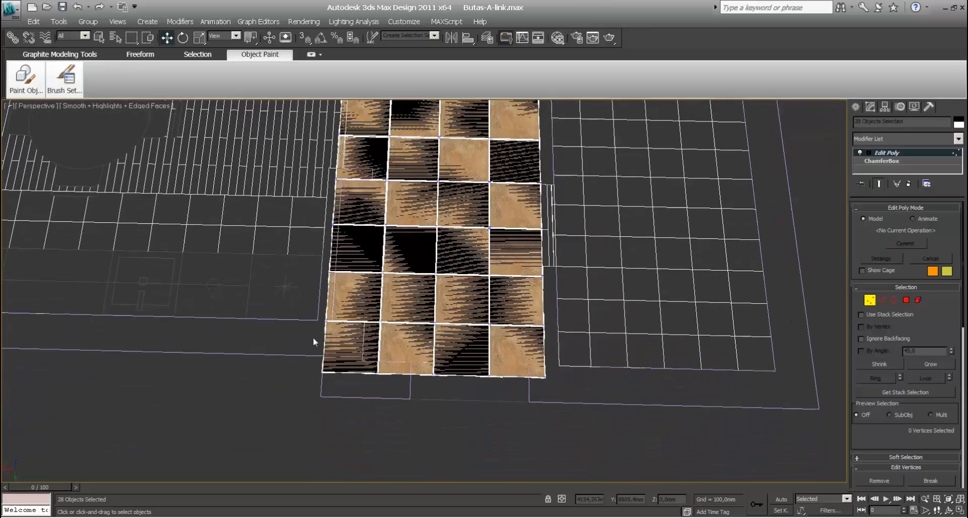
drag(298, 344, 599, 396)
drag(517, 409, 517, 402)
middle_drag(547, 335, 610, 407)
scroll(531, 386, down, 3)
middle_drag(505, 291, 506, 315)
scroll(519, 262, up, 3)
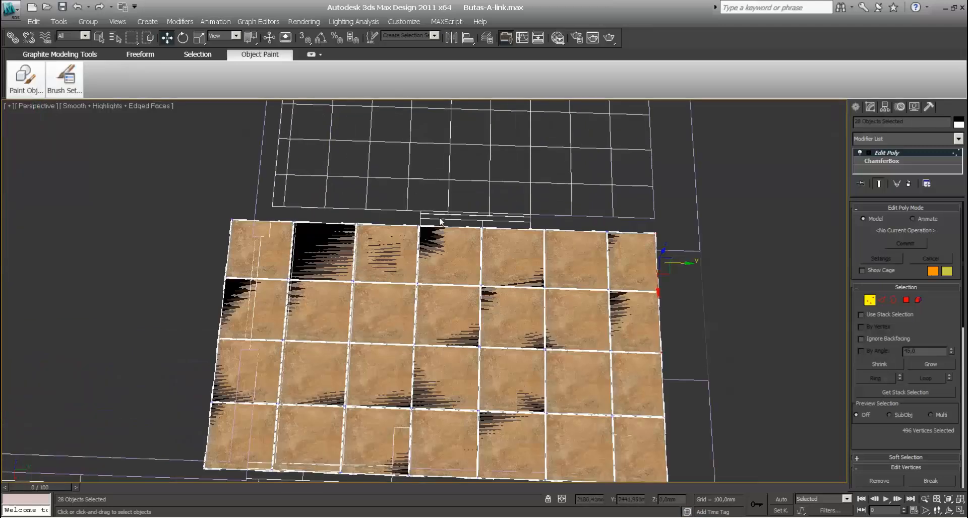
Step: Move the outer vertices along the opposite four-tile short edge inward to the room outline, narrowing that row of tiles
middle_drag(503, 275, 513, 233)
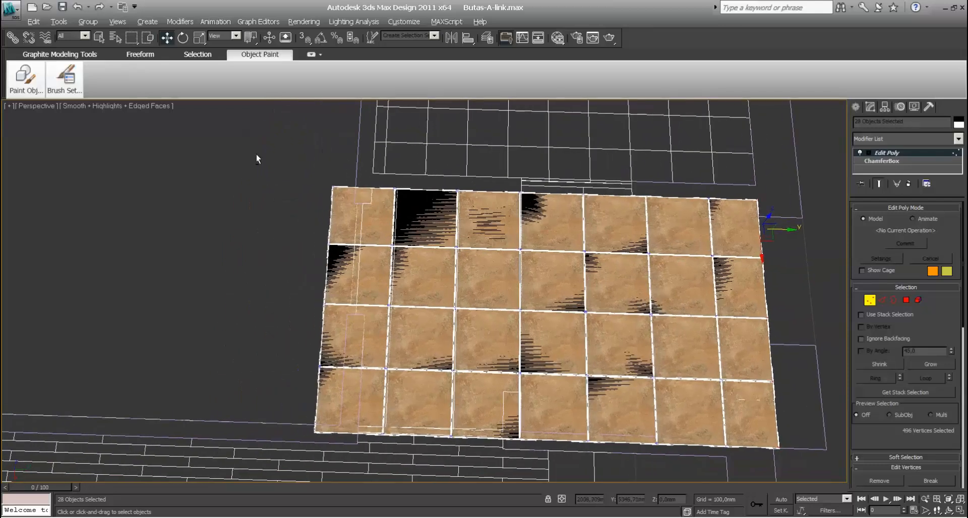
middle_drag(259, 150, 277, 145)
drag(277, 145, 378, 438)
drag(402, 400, 424, 385)
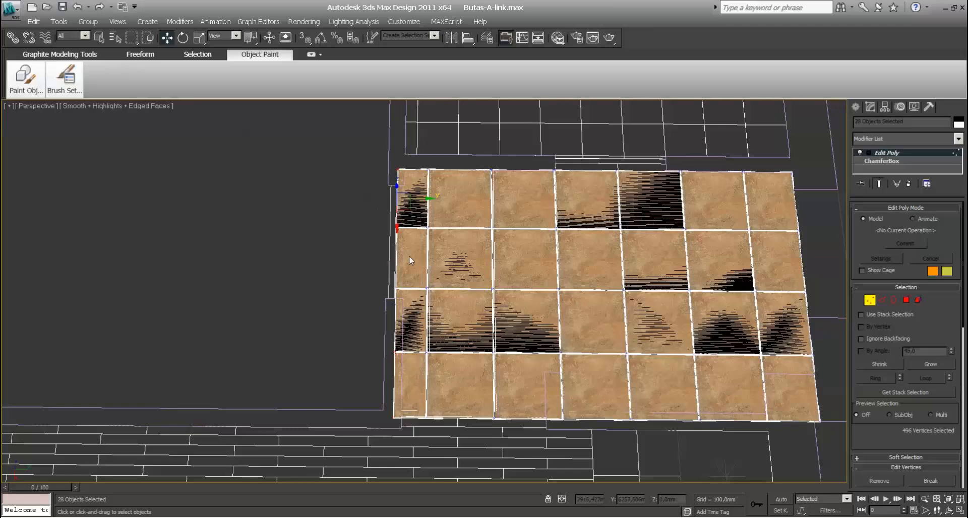
Step: Move the outer vertices along the seven-tile long edge beside the parquet floor inward to the room outline and clear the vertex selection
middle_drag(558, 417, 512, 308)
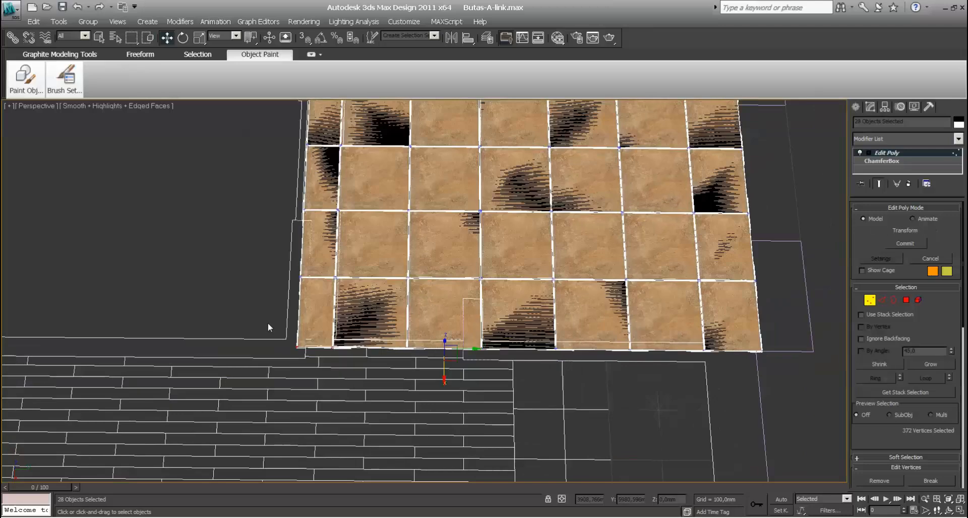
drag(268, 322, 795, 377)
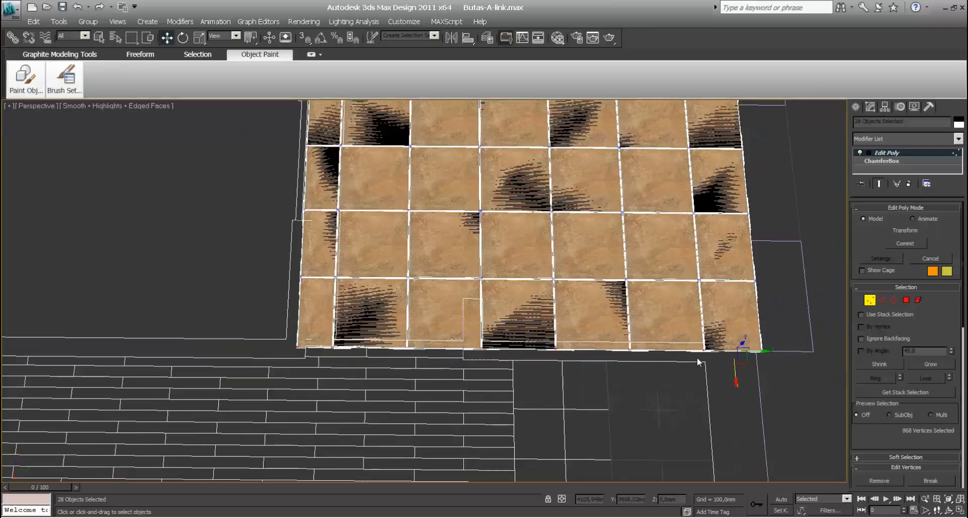
drag(736, 374, 733, 372)
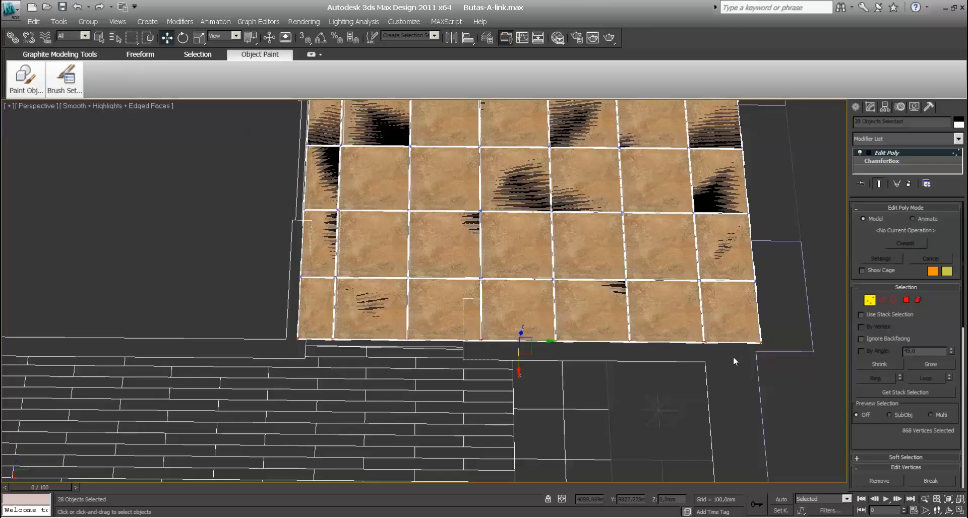
alt+middle_drag(775, 365, 653, 365)
scroll(552, 353, down, 5)
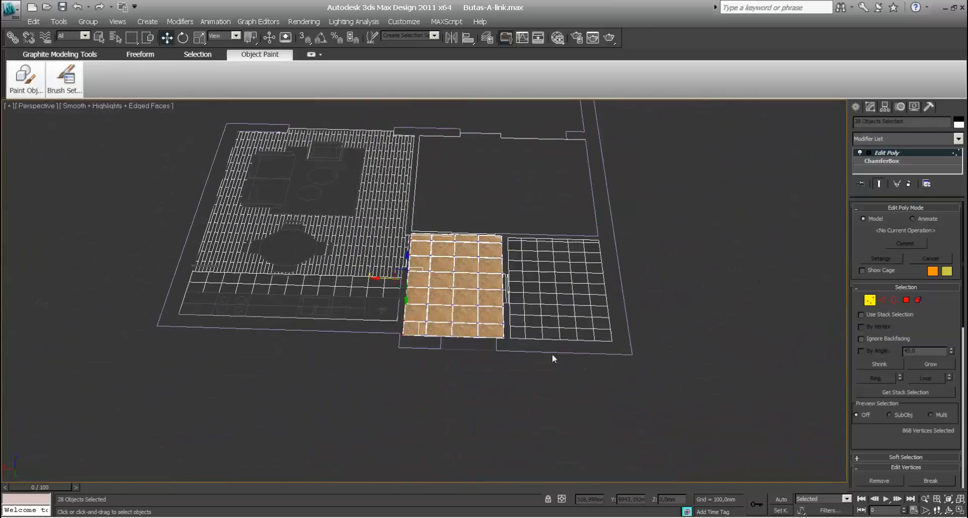
scroll(555, 357, up, 3)
click(555, 433)
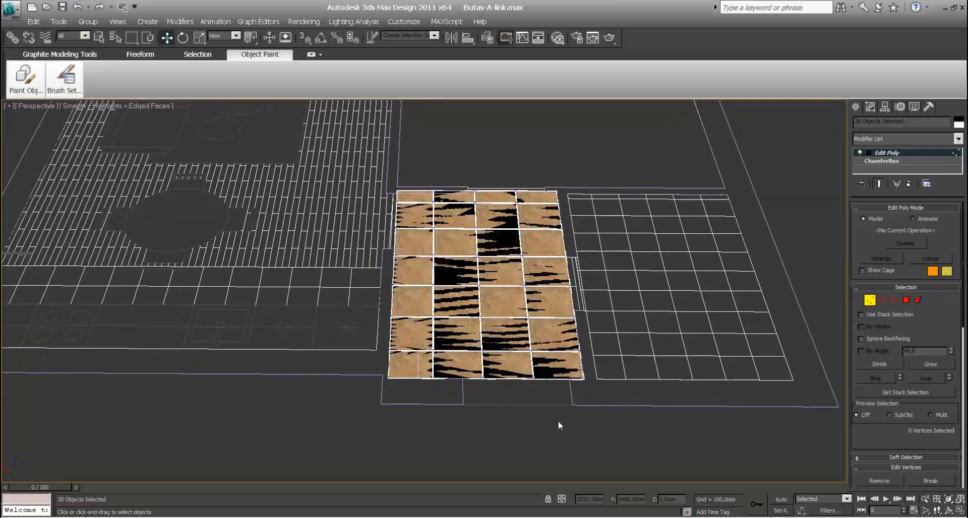
Step: Leave vertex editing and deselect the hallway tiles
click(855, 107)
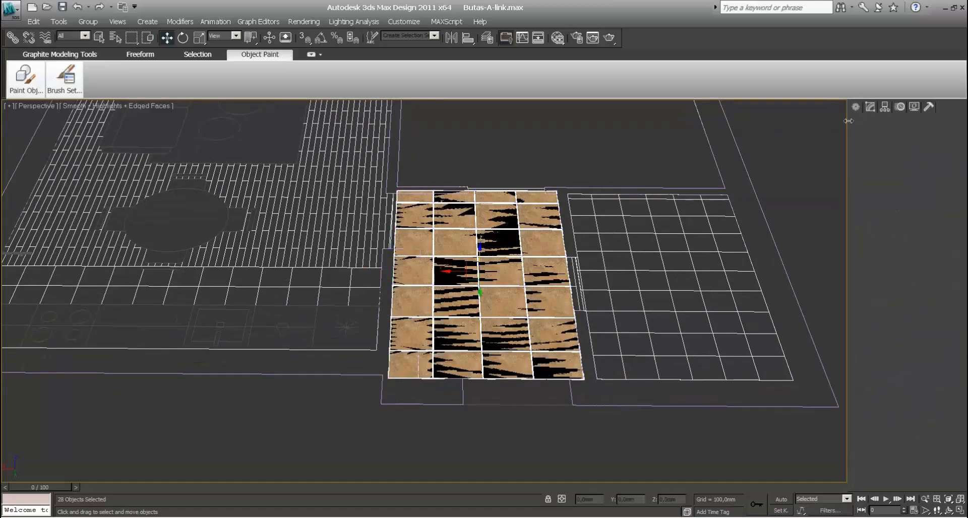
click(566, 407)
middle_drag(566, 407, 566, 387)
scroll(567, 361, up, 3)
scroll(567, 362, up, 2)
click(575, 385)
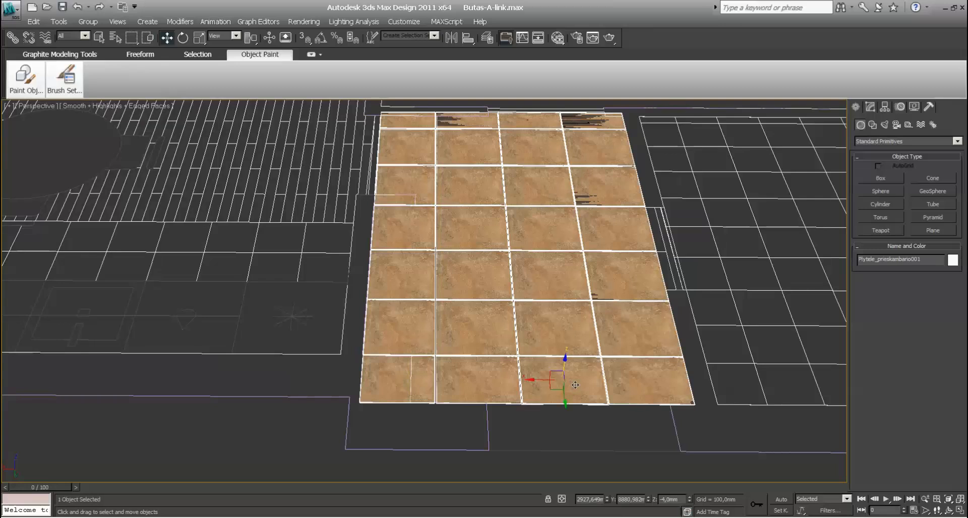
click(583, 474)
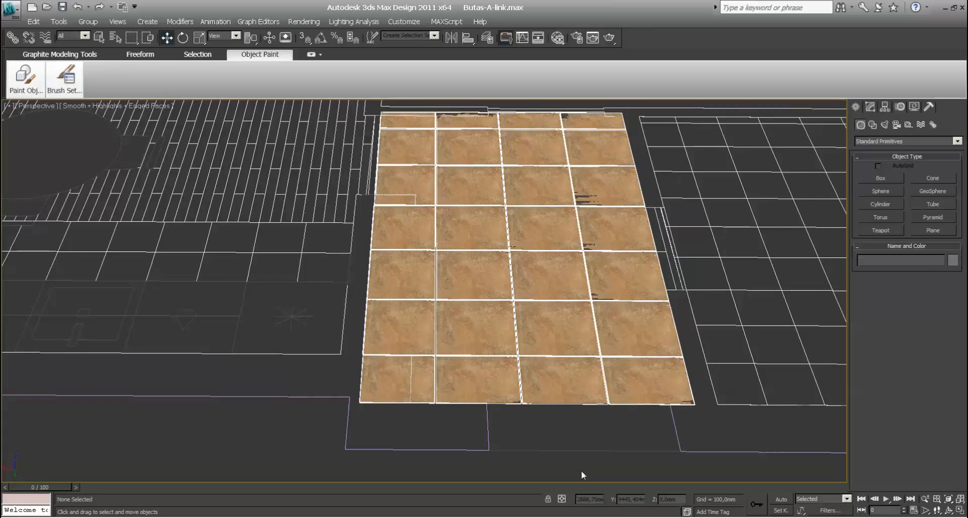
Step: Select the grindys_prieskambario shape by name from the scene list, with only shapes listed
key(h)
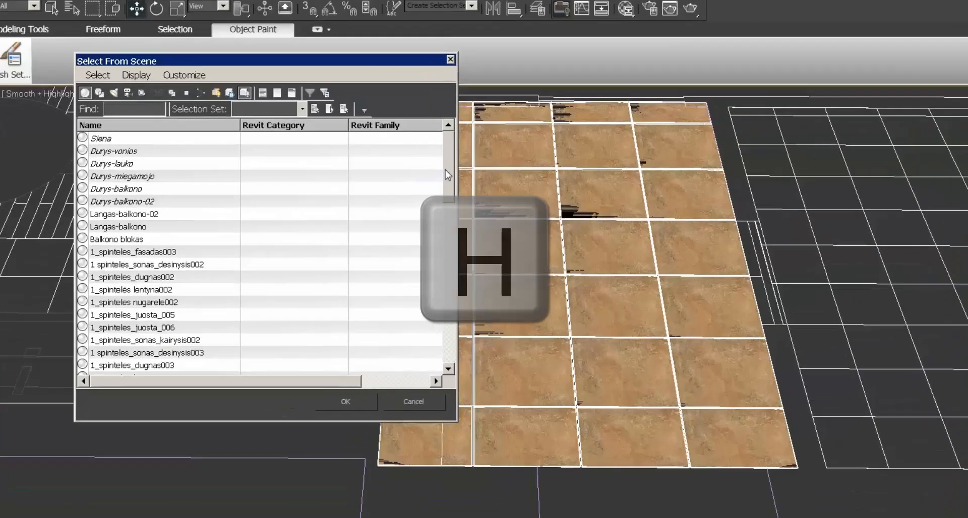
drag(415, 165, 416, 222)
drag(494, 272, 444, 201)
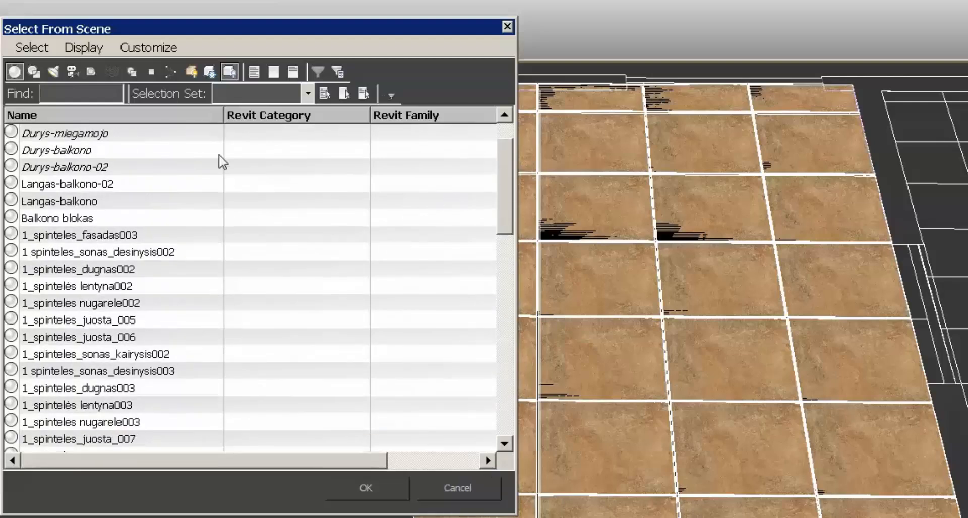
click(34, 72)
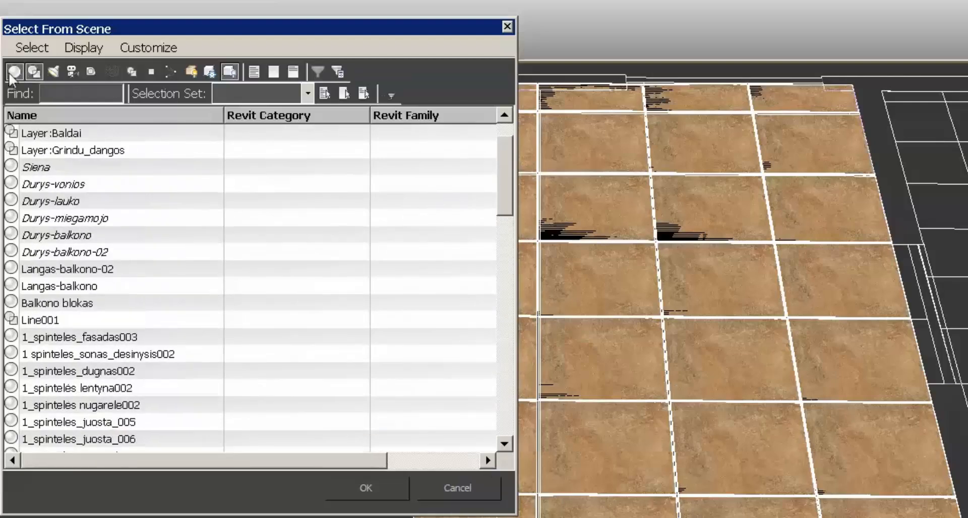
click(14, 71)
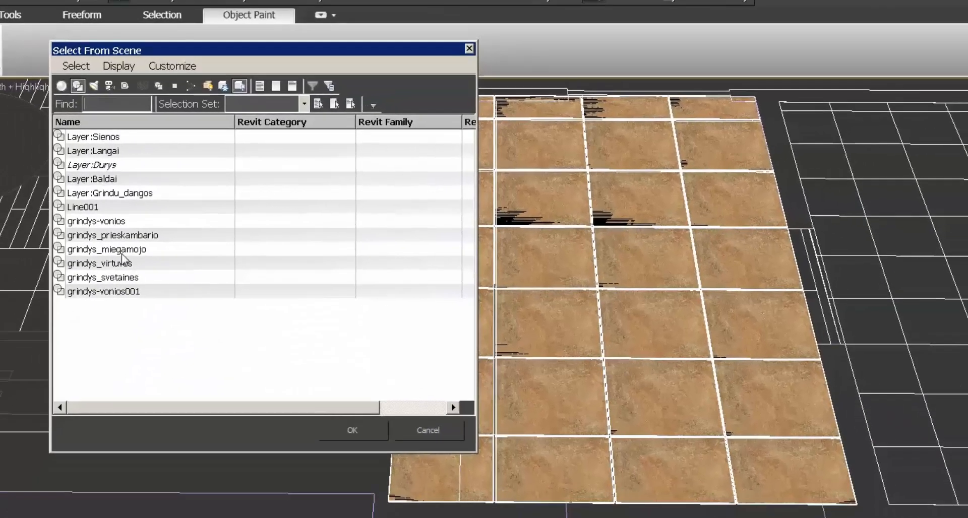
click(111, 241)
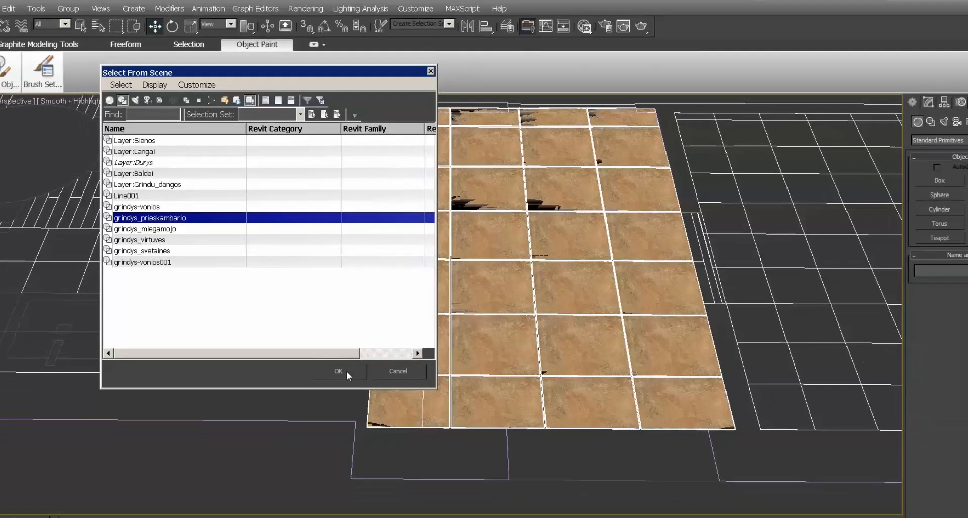
click(347, 371)
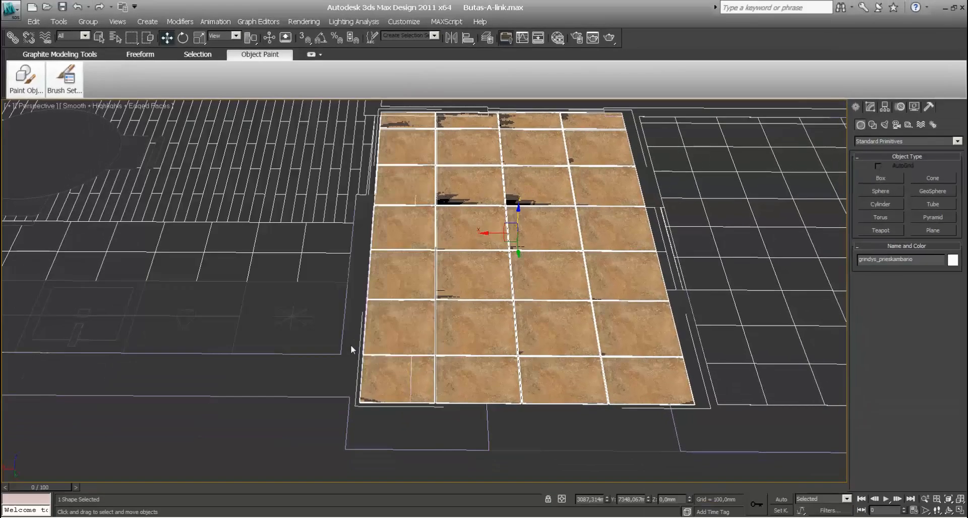
Step: Clone the selected floor outline as a Copy and rename the clone Grindjuoste_prieskambario
key(ctrl+v)
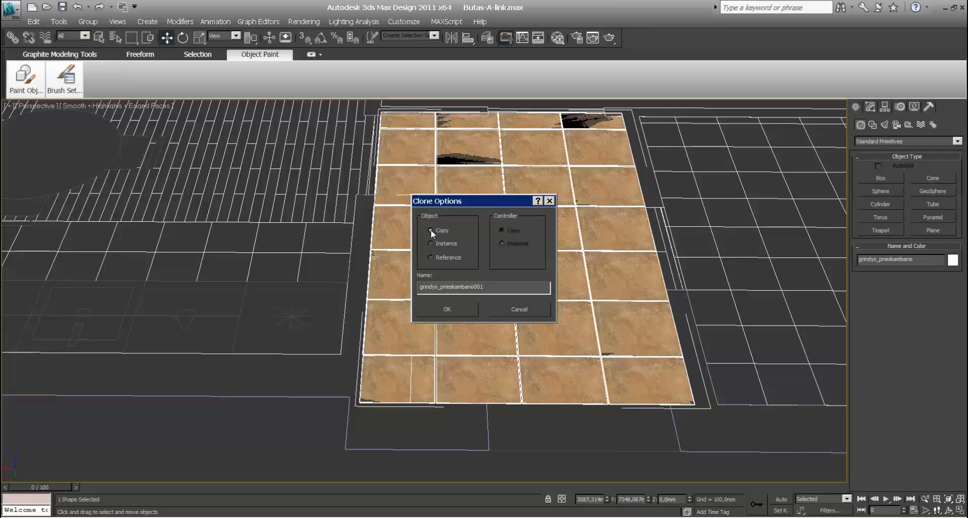
click(460, 310)
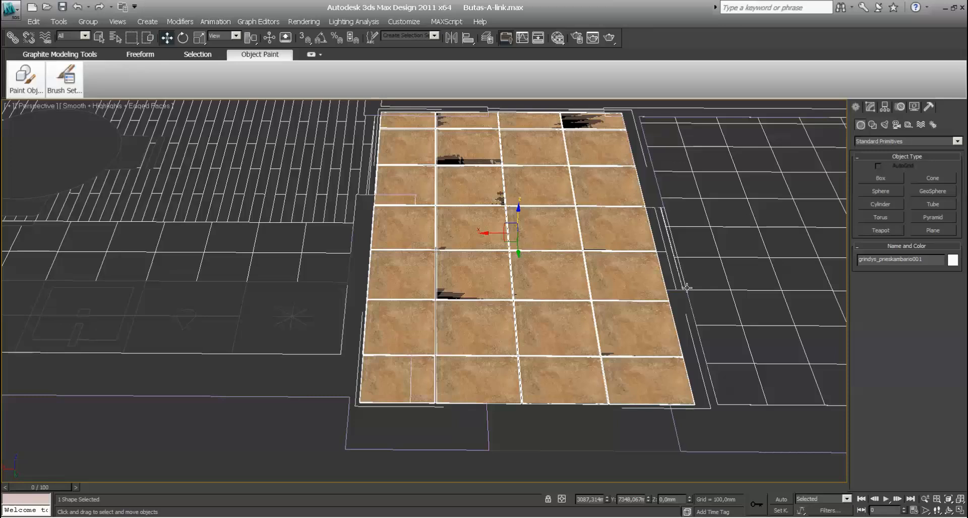
double_click(915, 260)
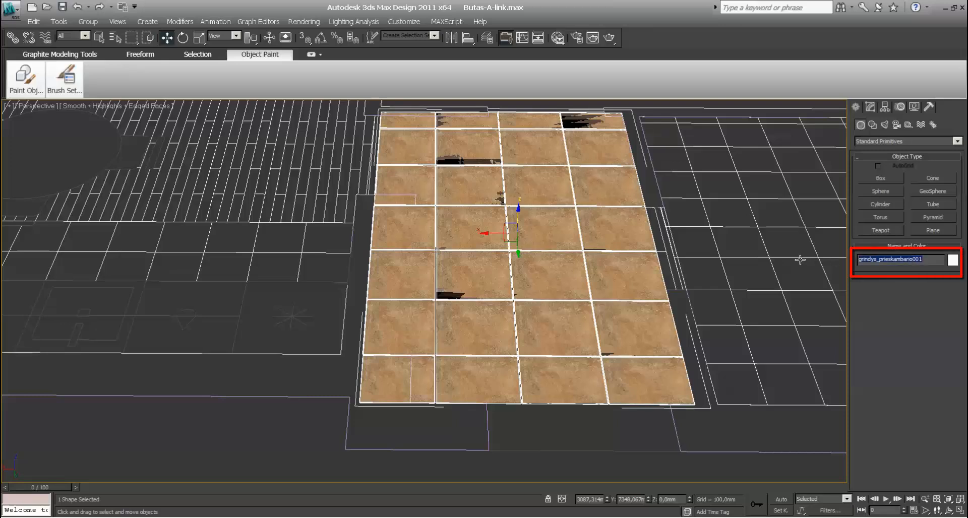
text(Grindjuoste_prieskambarioh)
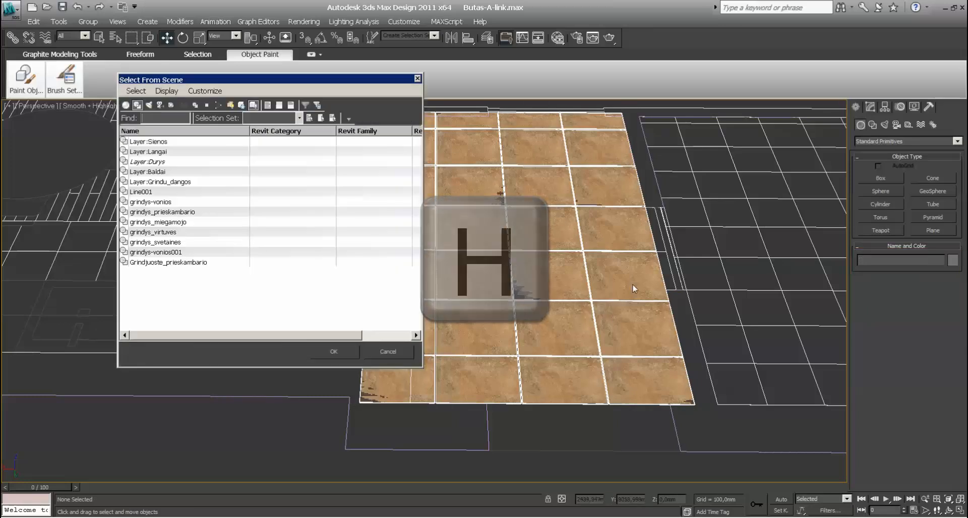
Step: Select the original grindys_prieskambario shape by name and isolate it
click(162, 212)
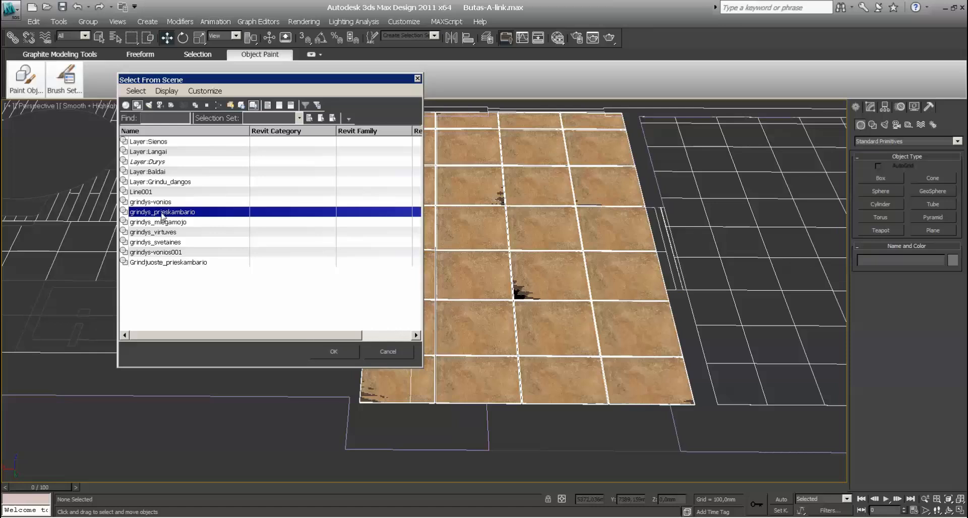
click(333, 352)
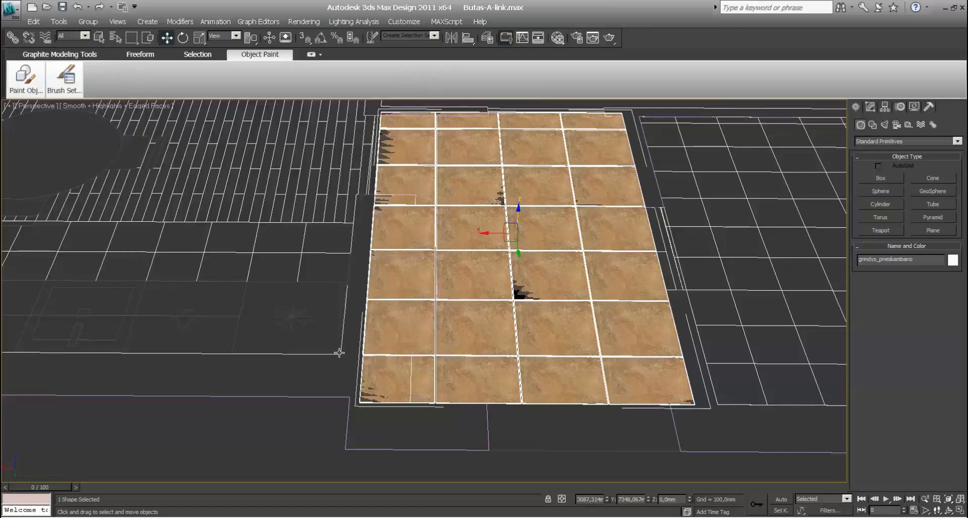
key(alt+q)
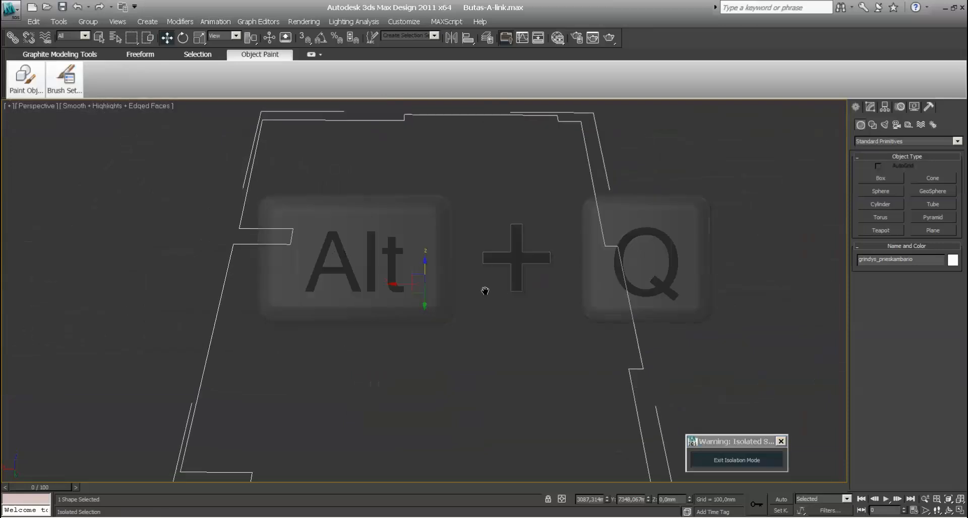
scroll(468, 258, down, 3)
middle_drag(470, 273, 501, 282)
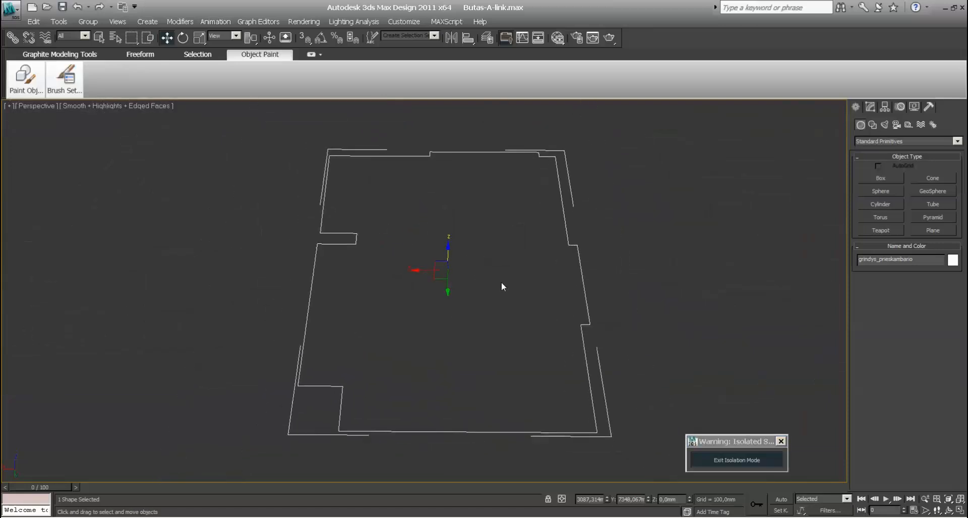
Step: Apply an Extrude modifier to the isolated floor outline to make it a surface, and exit isolation mode
click(870, 107)
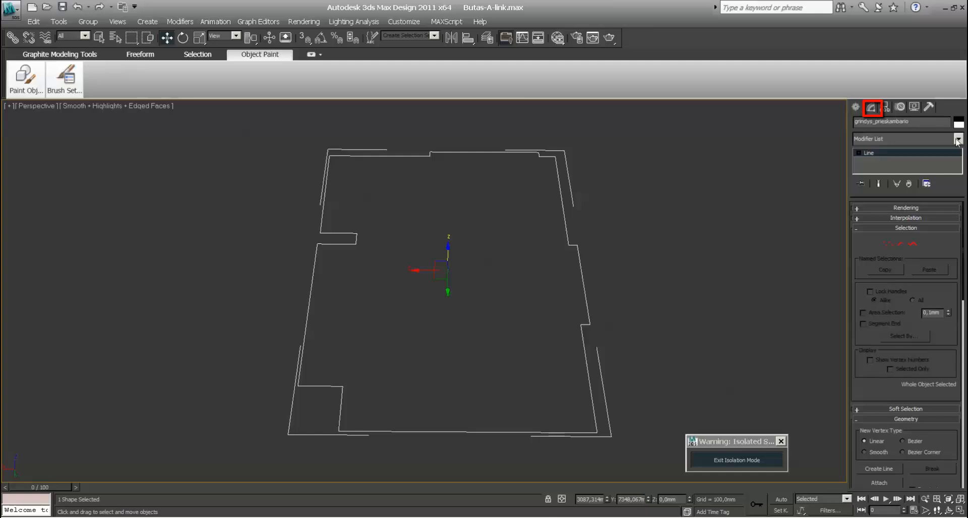
click(957, 139)
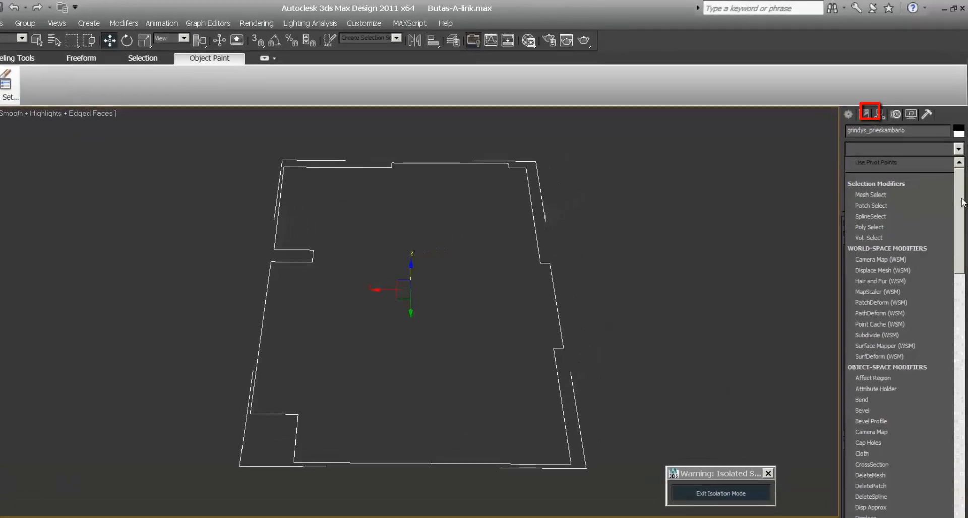
scroll(902, 302, down, 5)
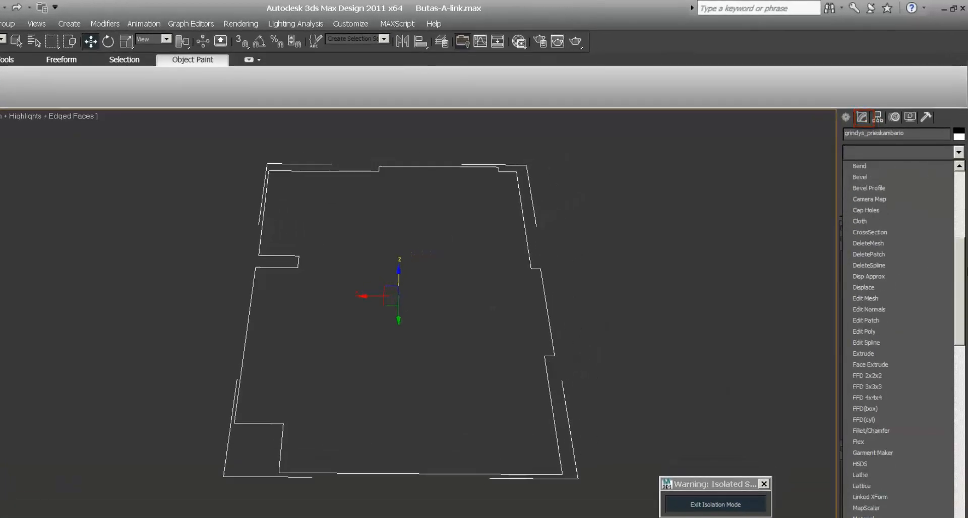
click(874, 354)
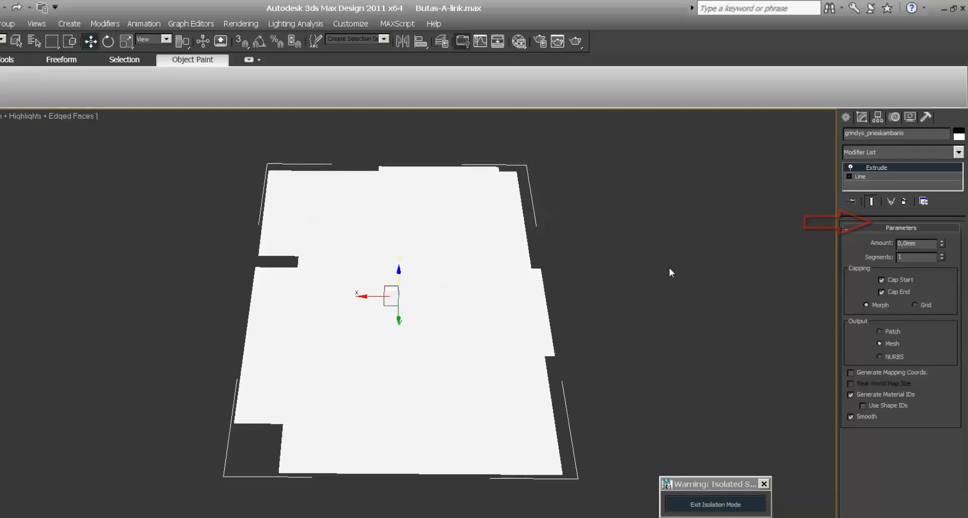
click(645, 331)
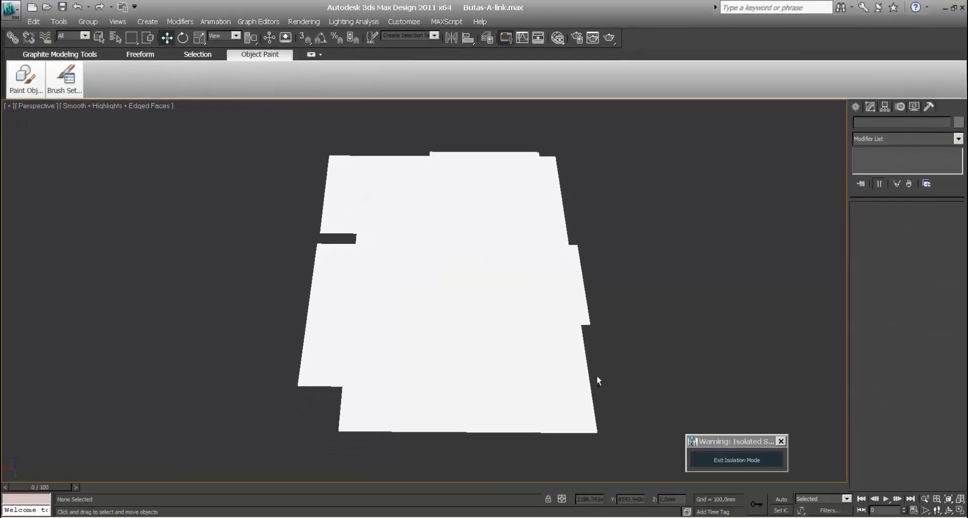
mouse_move(597, 376)
alt+middle_down()
mouse_move(609, 341)
mouse_move(605, 364)
alt+middle_up()
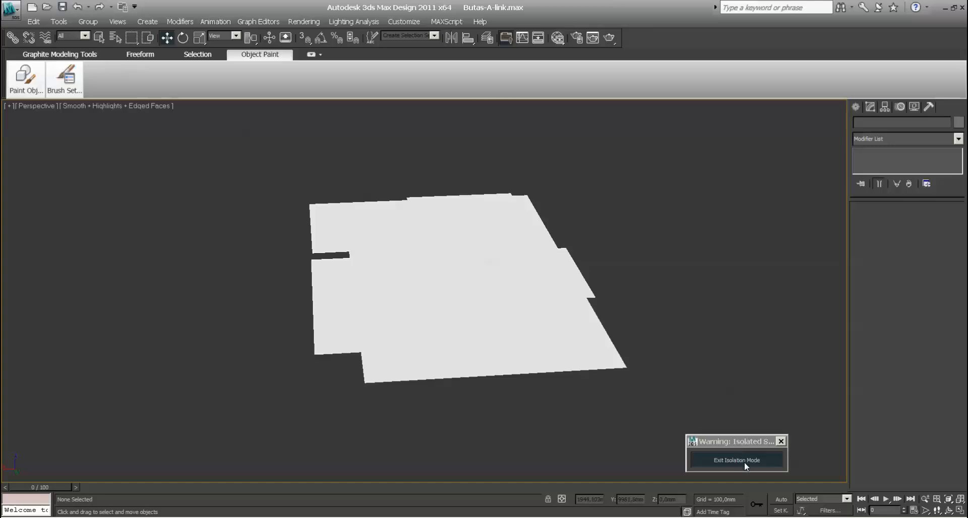
click(744, 461)
Step: Lower the grindys_prieskambario surface beneath the tiles by setting its Z position to -4 mm
click(638, 295)
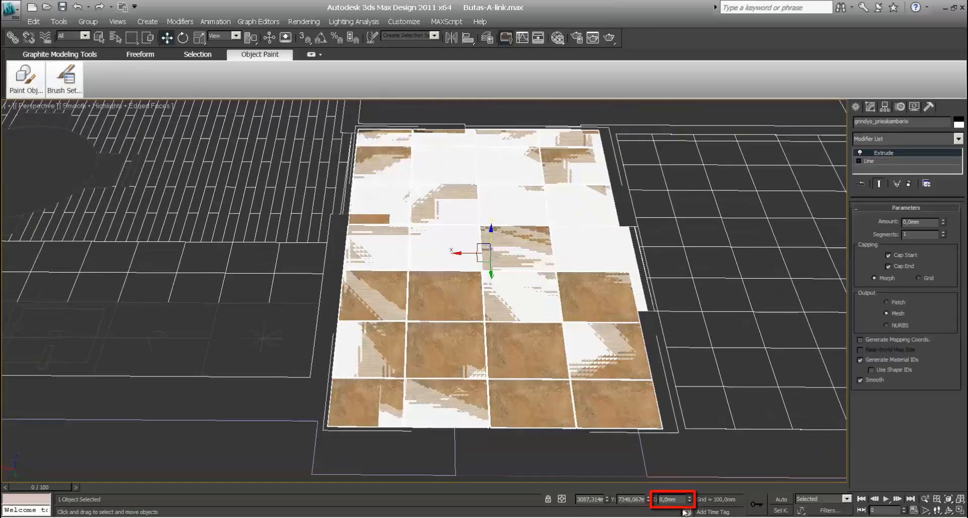
click(659, 499)
text(-4)
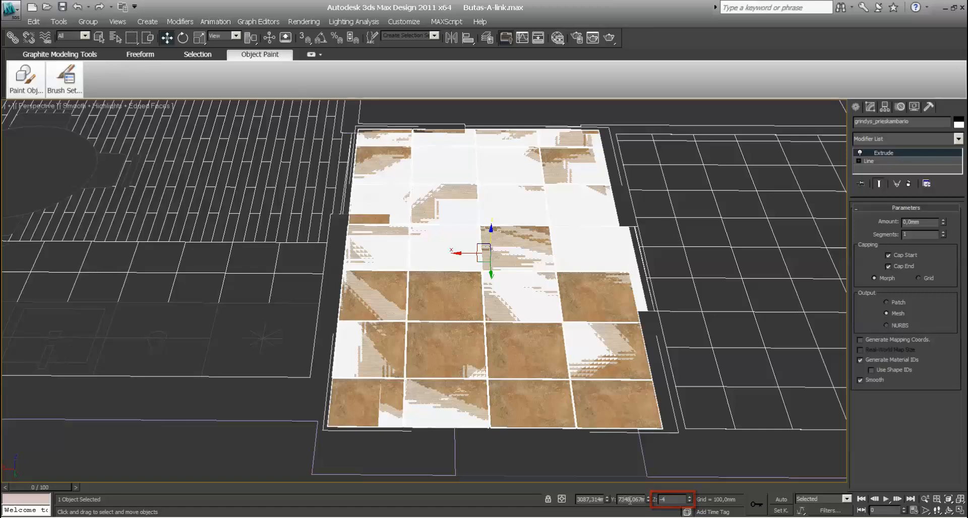
key(Return)
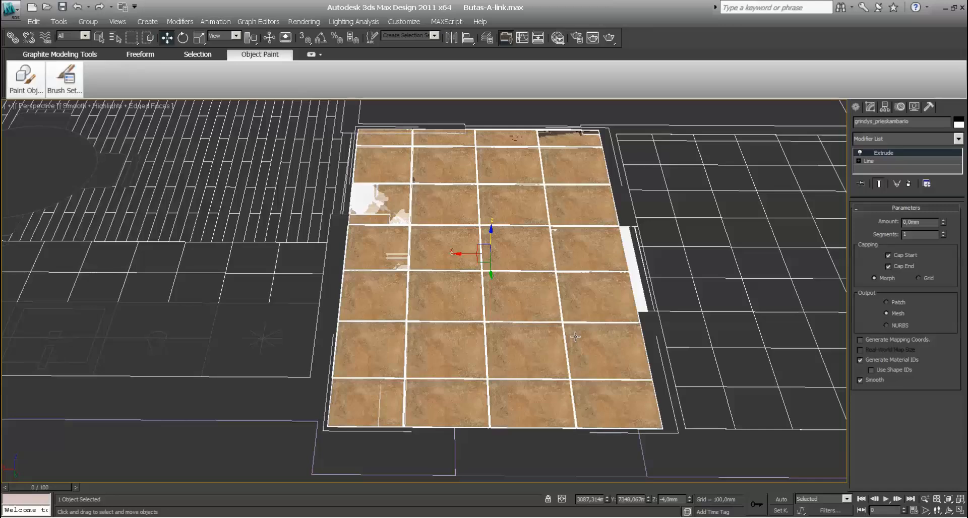
Step: Add a new VRayMtl material below the existing tile material in the Slate Material Editor view
middle_drag(575, 336, 520, 357)
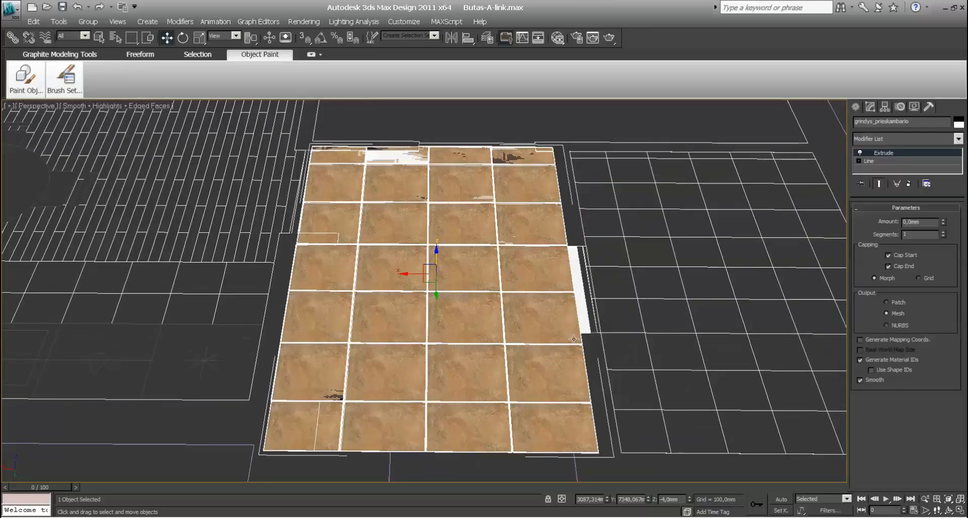
key(m)
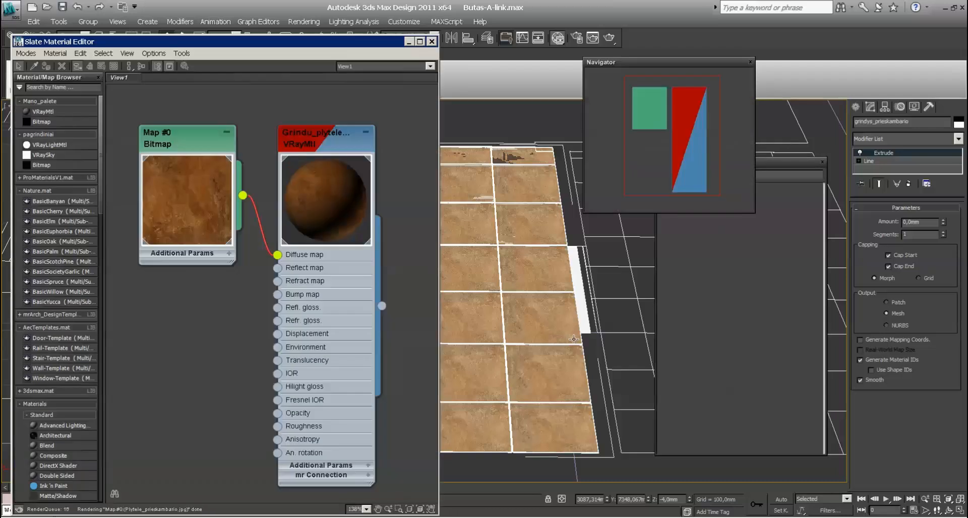
scroll(413, 114, down, 7)
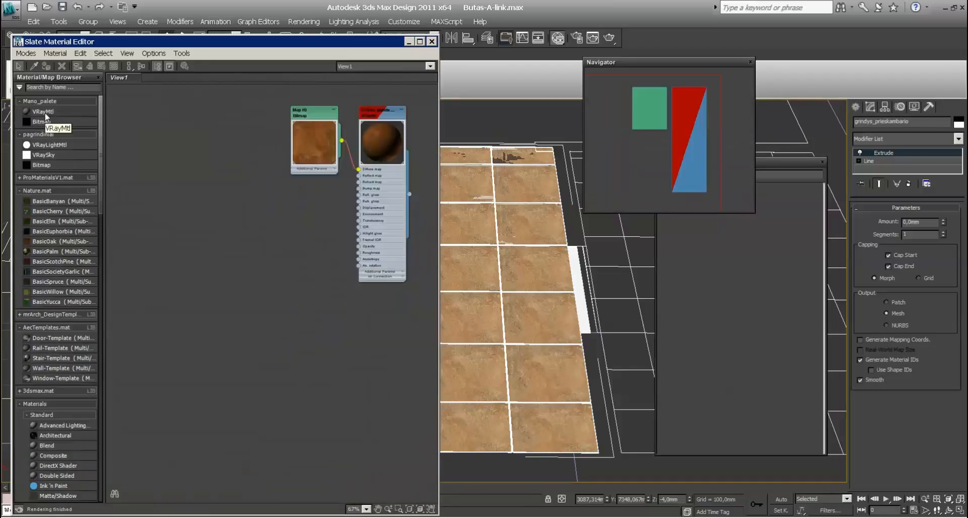
drag(46, 115, 325, 380)
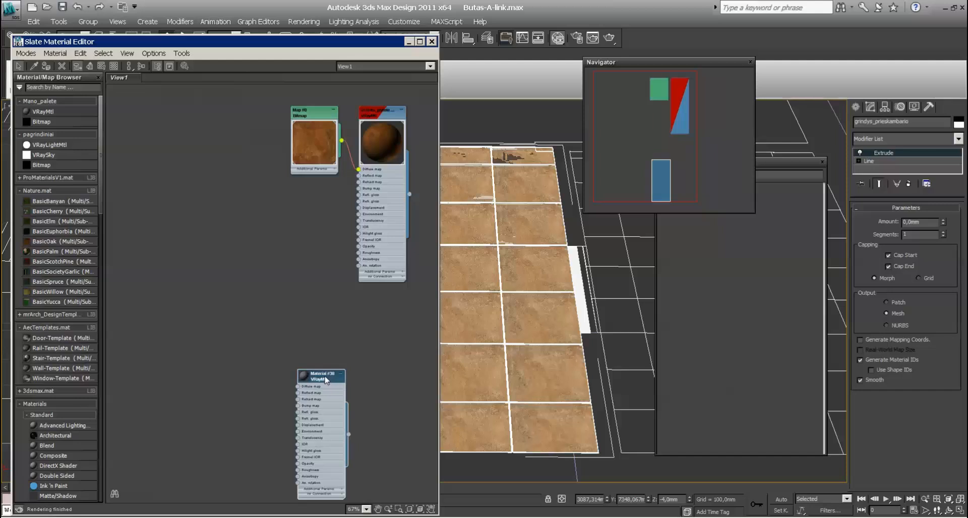
scroll(326, 380, up, 8)
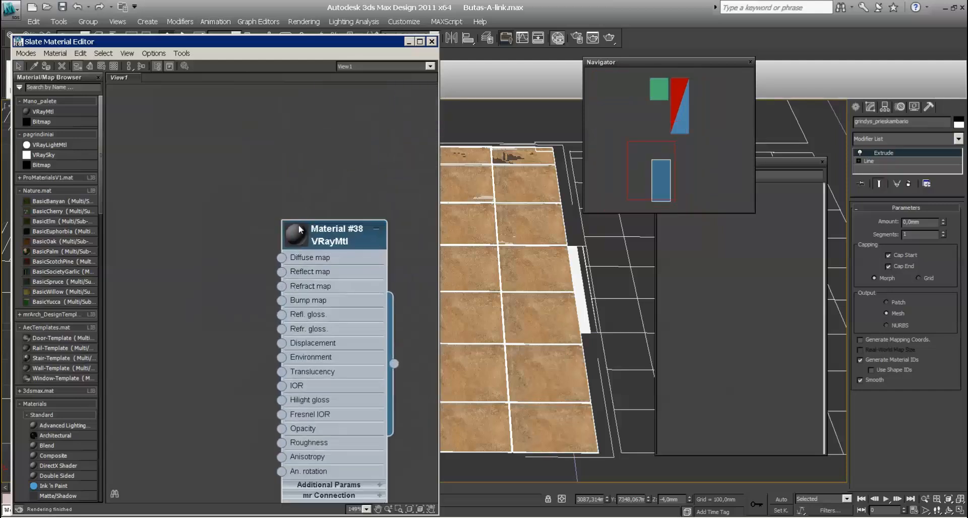
Step: Open the new VRayMtl's parameters and rename the material Tarpai tarp plyteliu
double_click(341, 240)
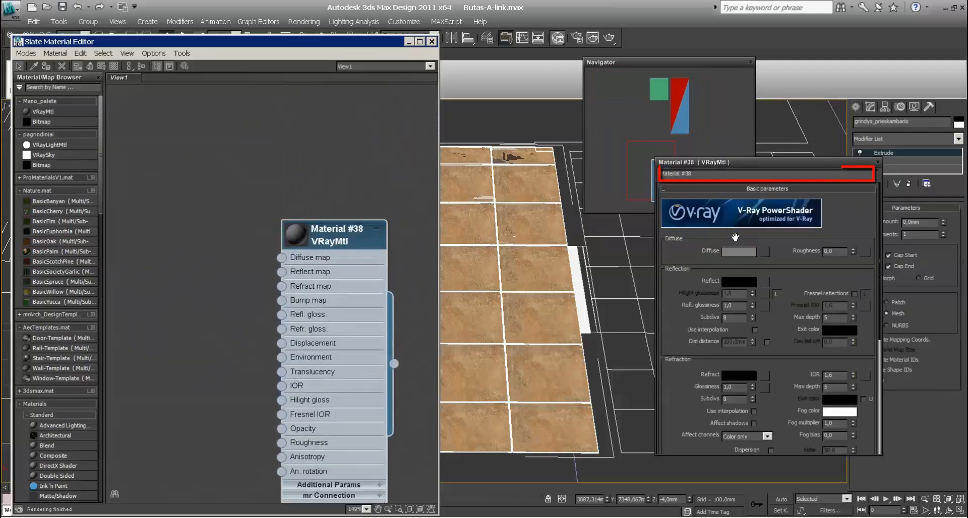
click(703, 174)
text(Tarp)
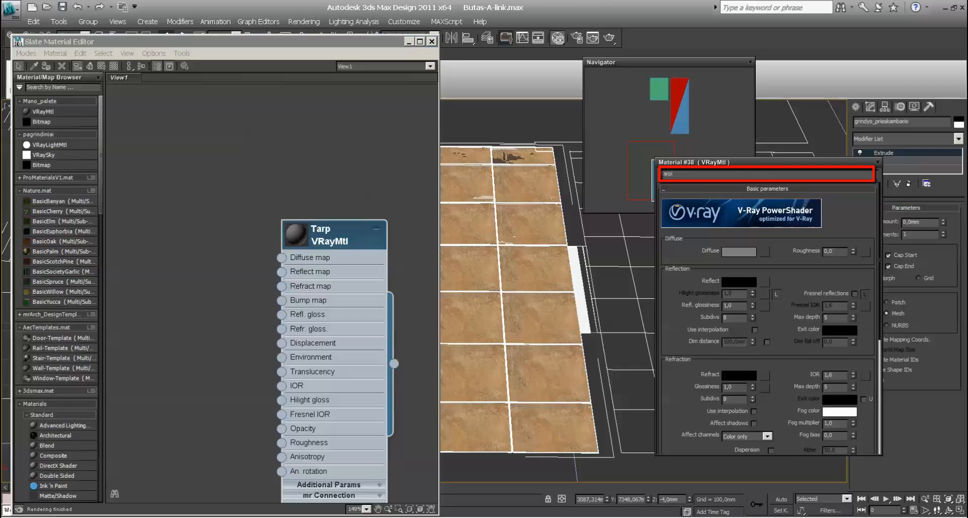
text(ai tarp plyteliu)
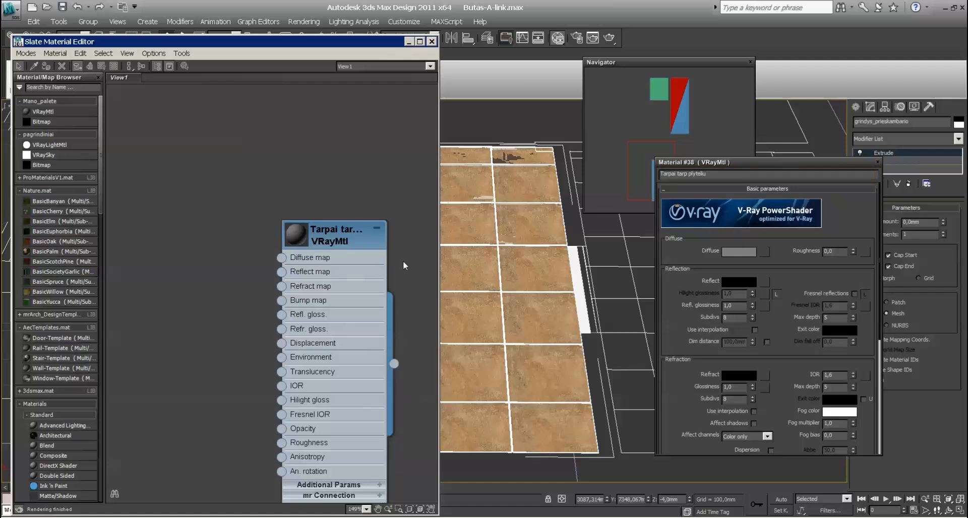
Step: Set the material's diffuse color to pure white (255, 255, 255) and assign it to the selected grindys_prieskambario surface
click(738, 252)
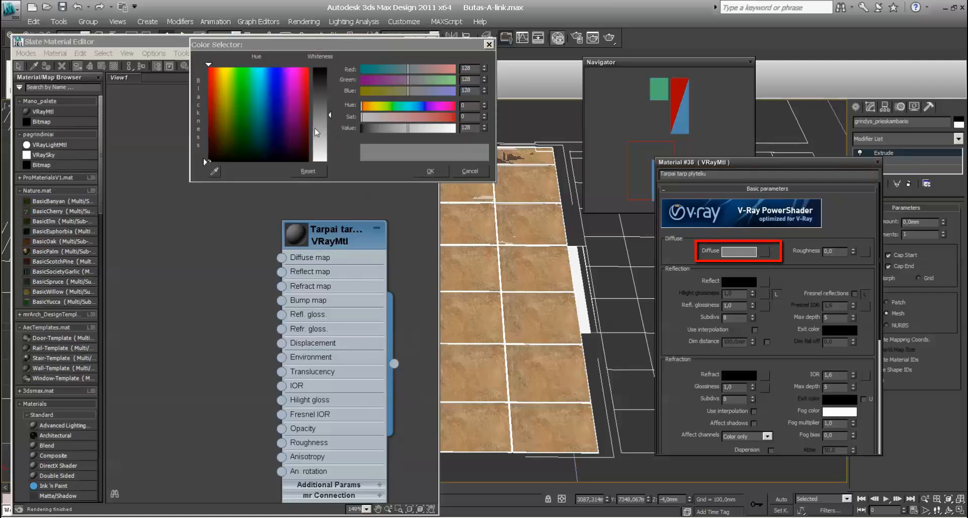
drag(330, 114, 353, 168)
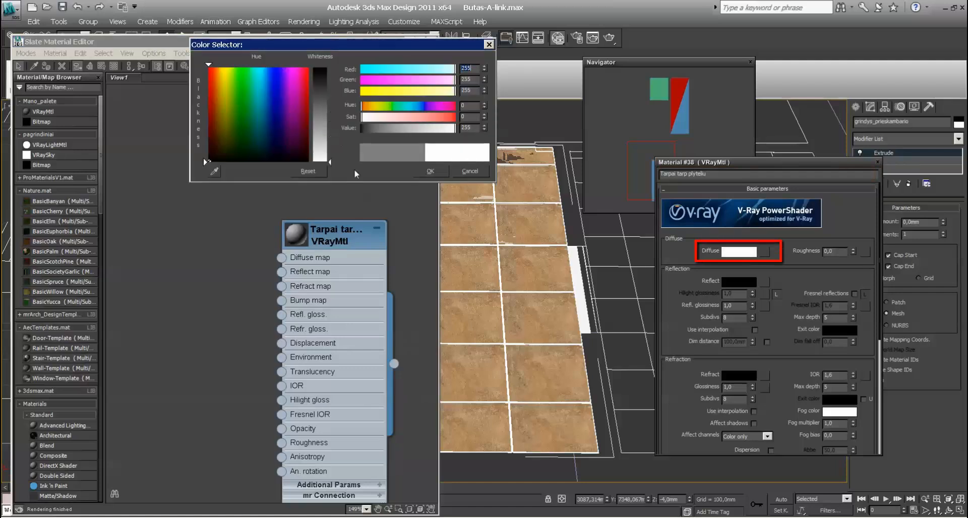
click(430, 171)
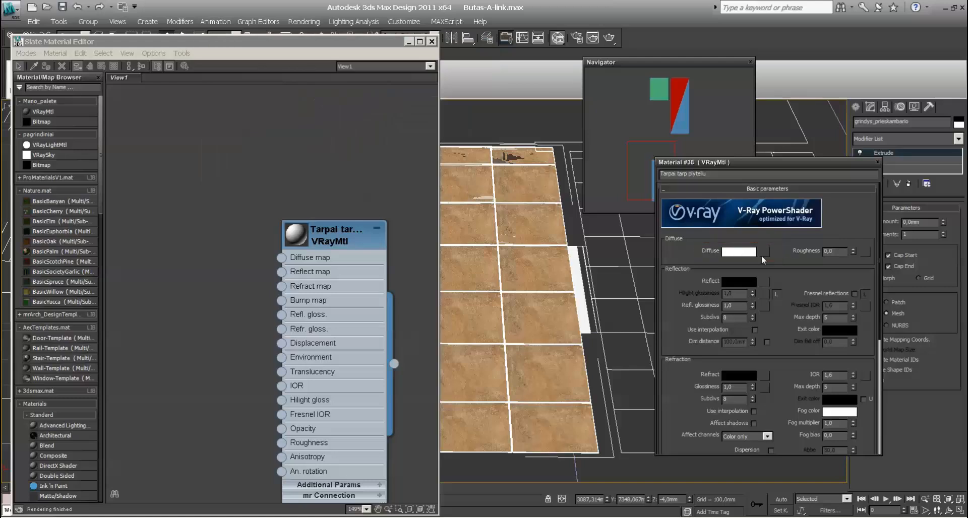
click(371, 244)
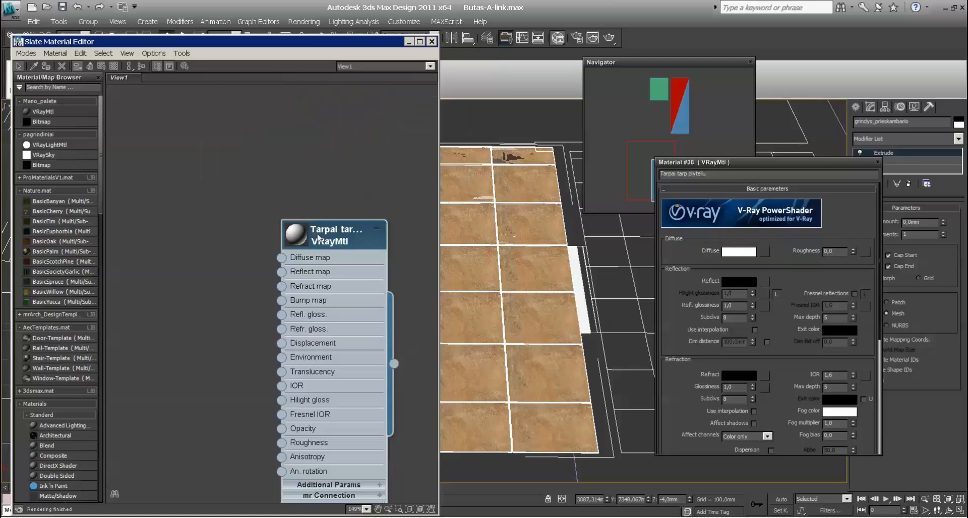
click(46, 67)
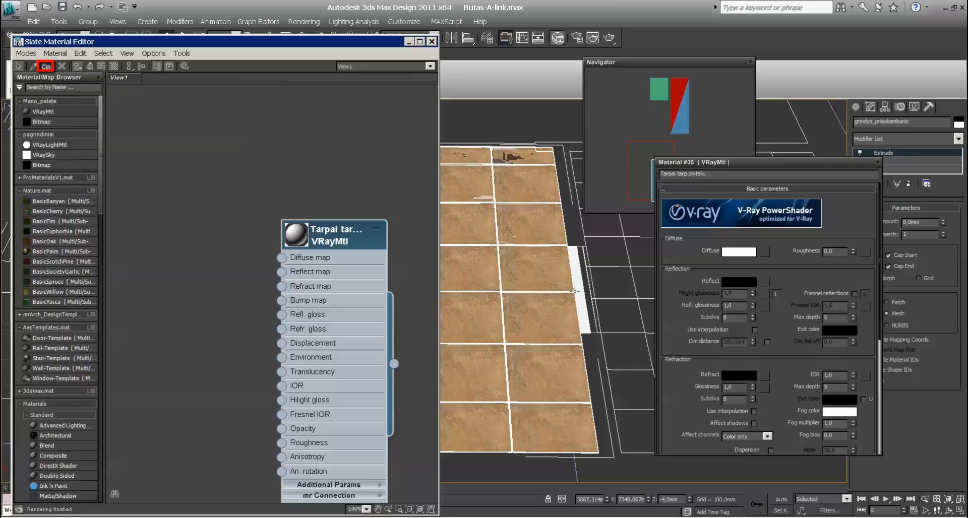